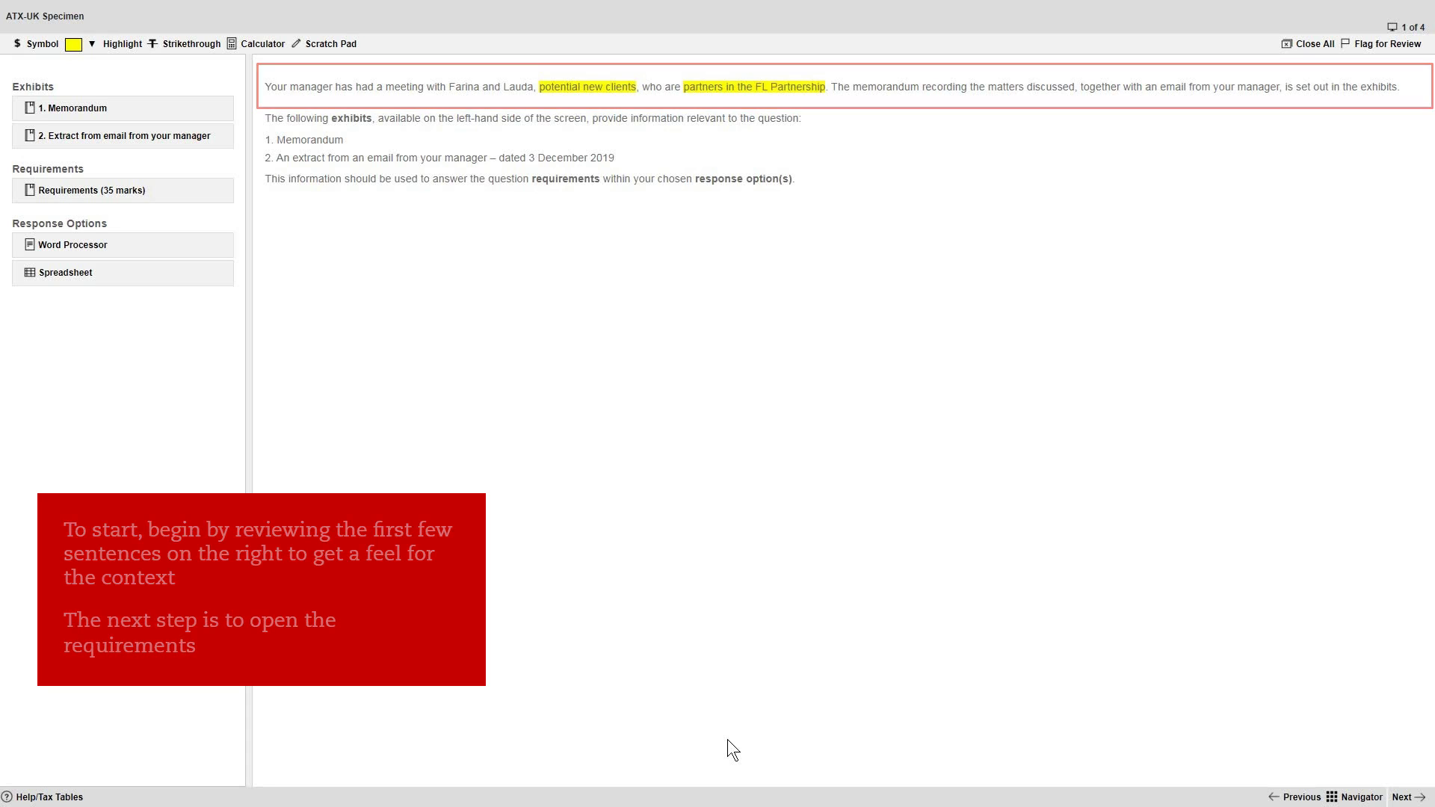
Open the question requirements and a blank word processor answer area beside them
left_click(208, 191)
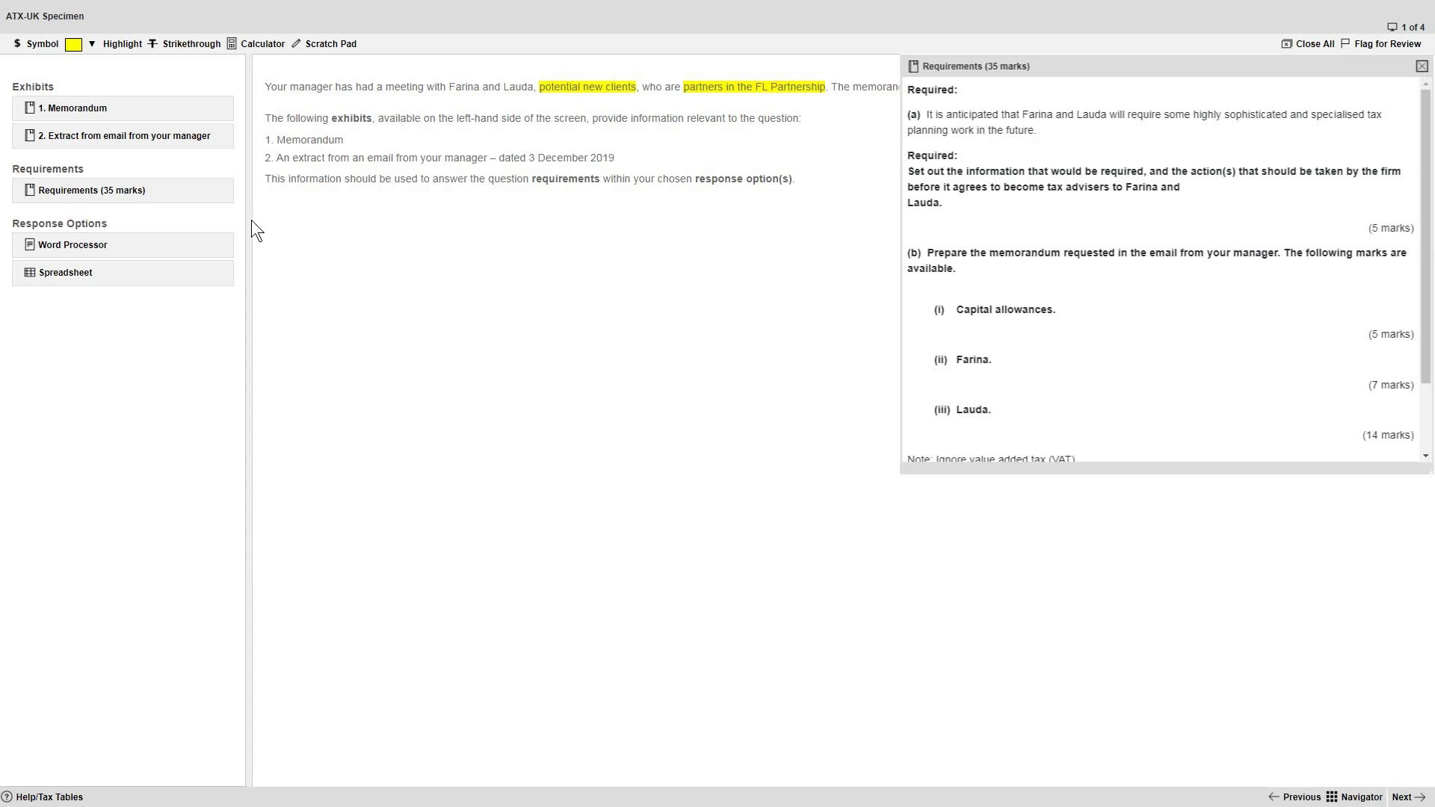
left_click(220, 251)
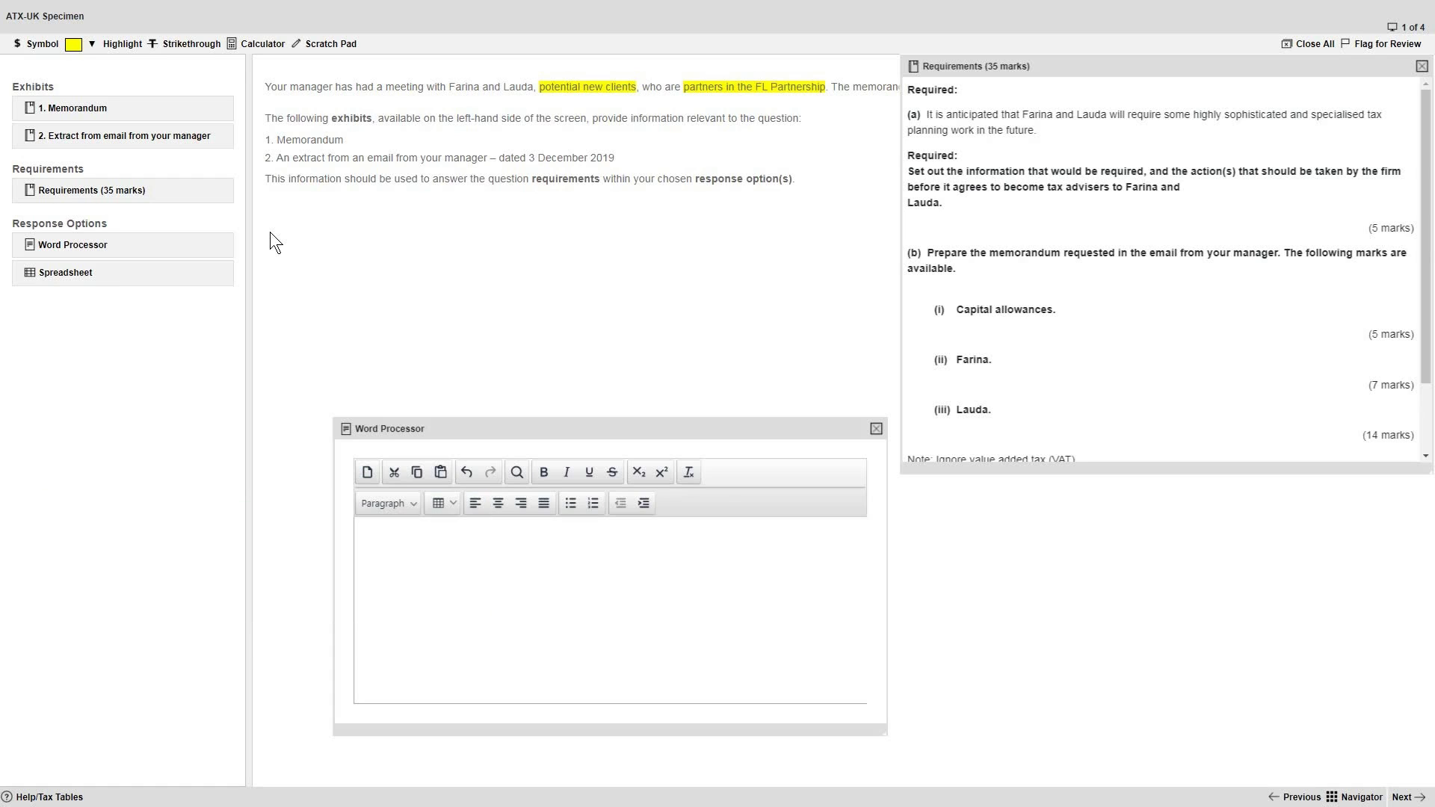
Place the requirements centre-left enlarged to show all text, and the word processor upper right, made taller
left_click_drag(1076, 67, 430, 200)
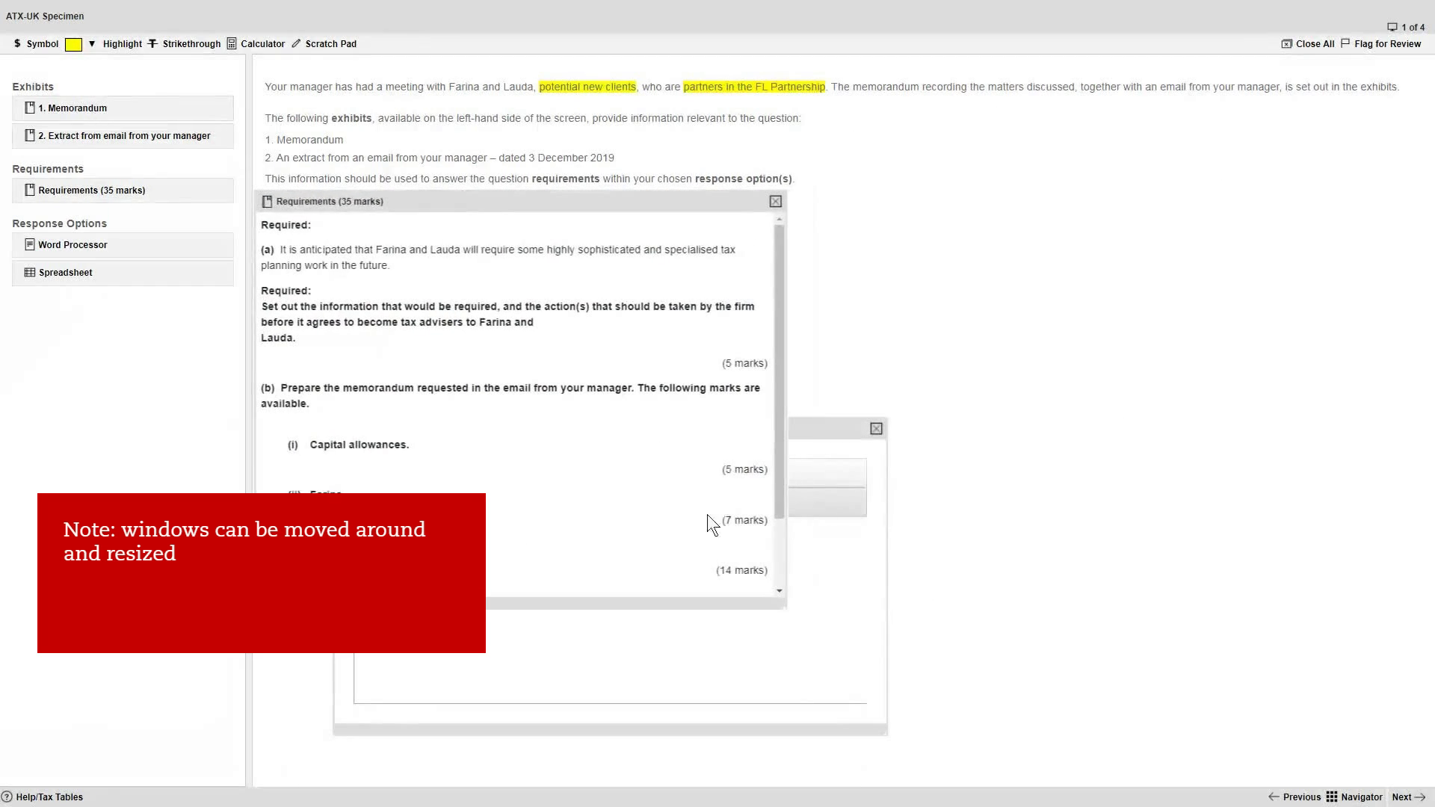
left_click_drag(787, 600, 821, 734)
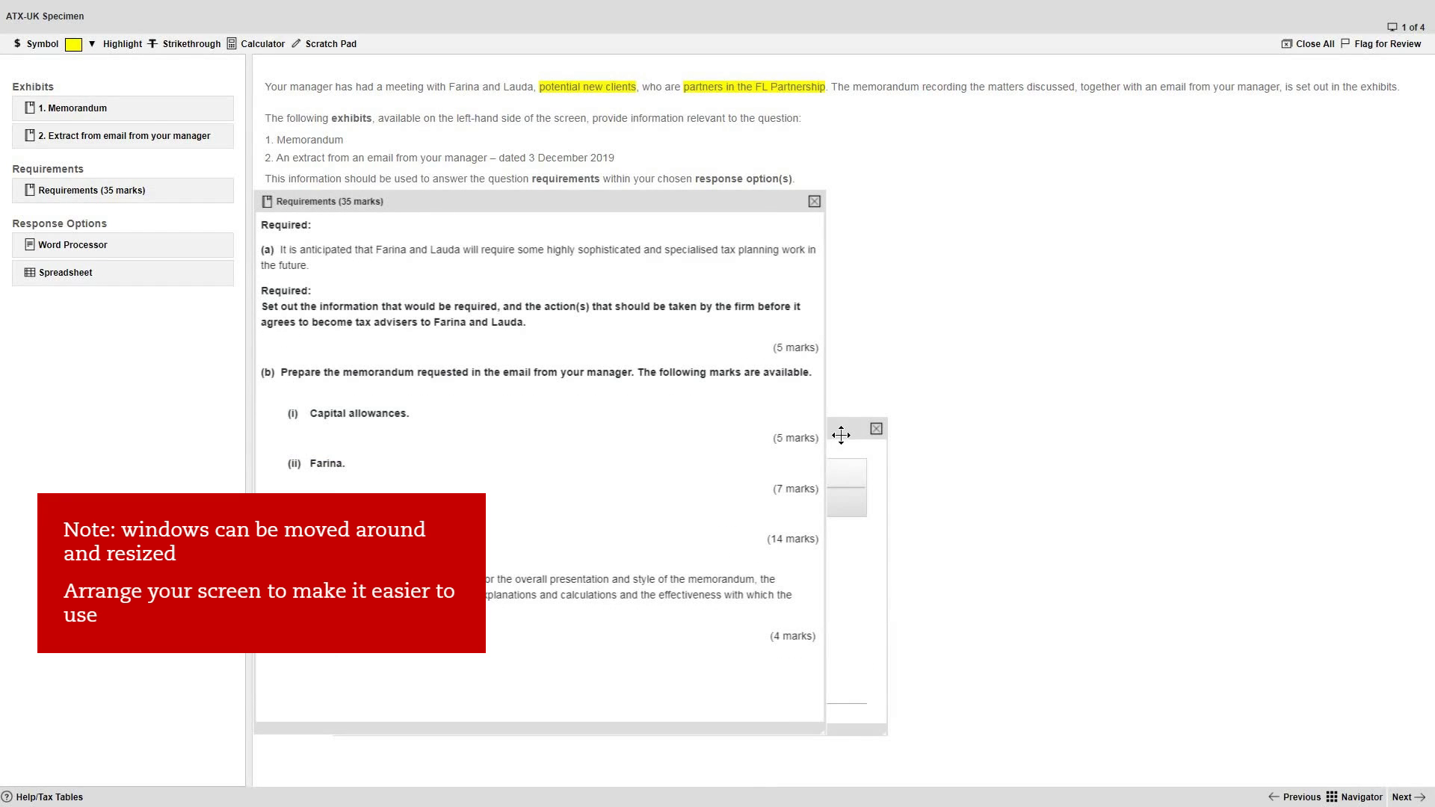
left_click_drag(972, 357, 1346, 129)
left_click_drag(1384, 420, 1420, 769)
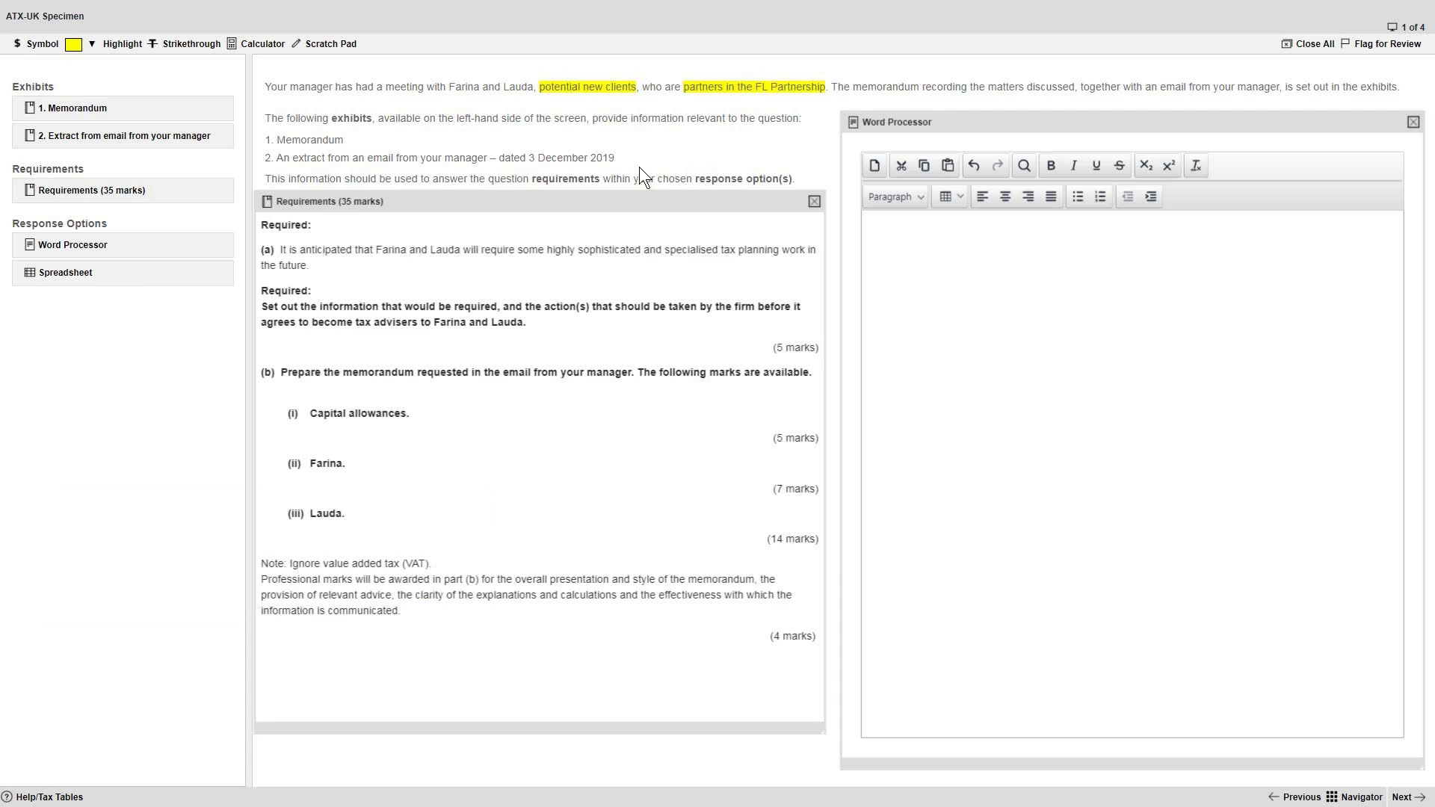
Copy the full requirements text from part (a) through part (b) into the word processor
left_click_drag(261, 249, 794, 637)
key("ctrl+c")
left_click(981, 331)
key("ctrl+v")
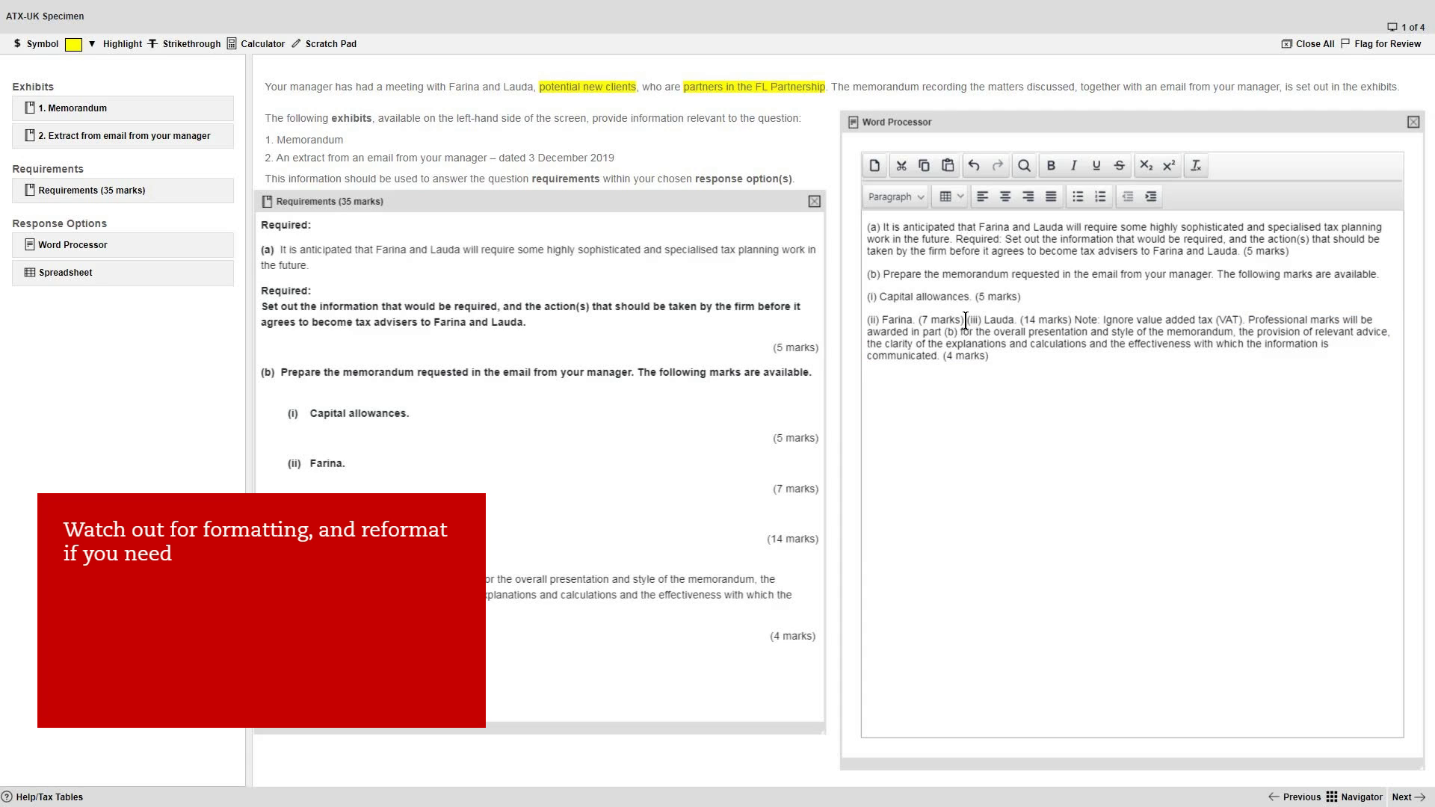
Put part (iii) and the professional marks note on their own paragraphs
left_click(965, 320)
key("Return")
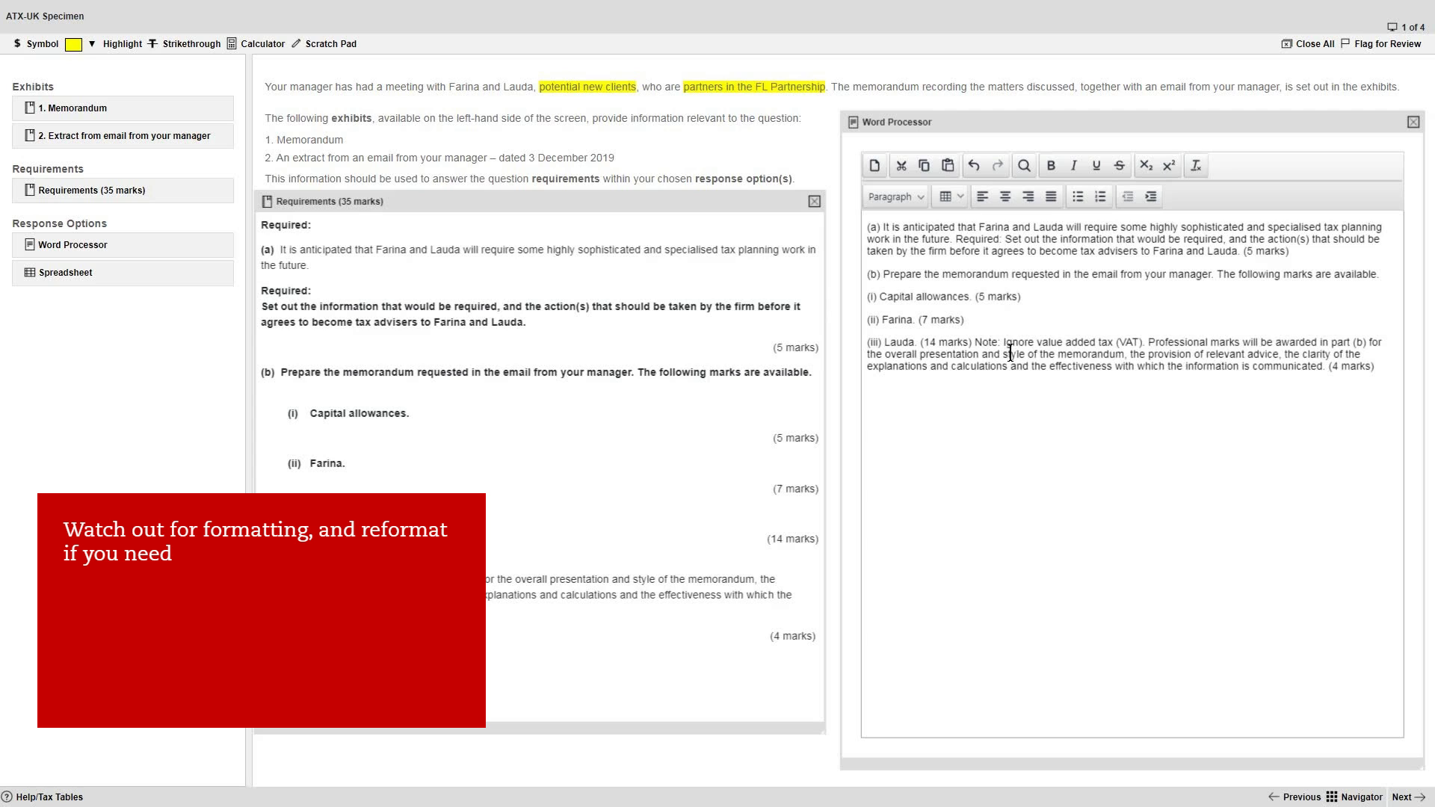
left_click(1148, 342)
key("Return")
key("Return")
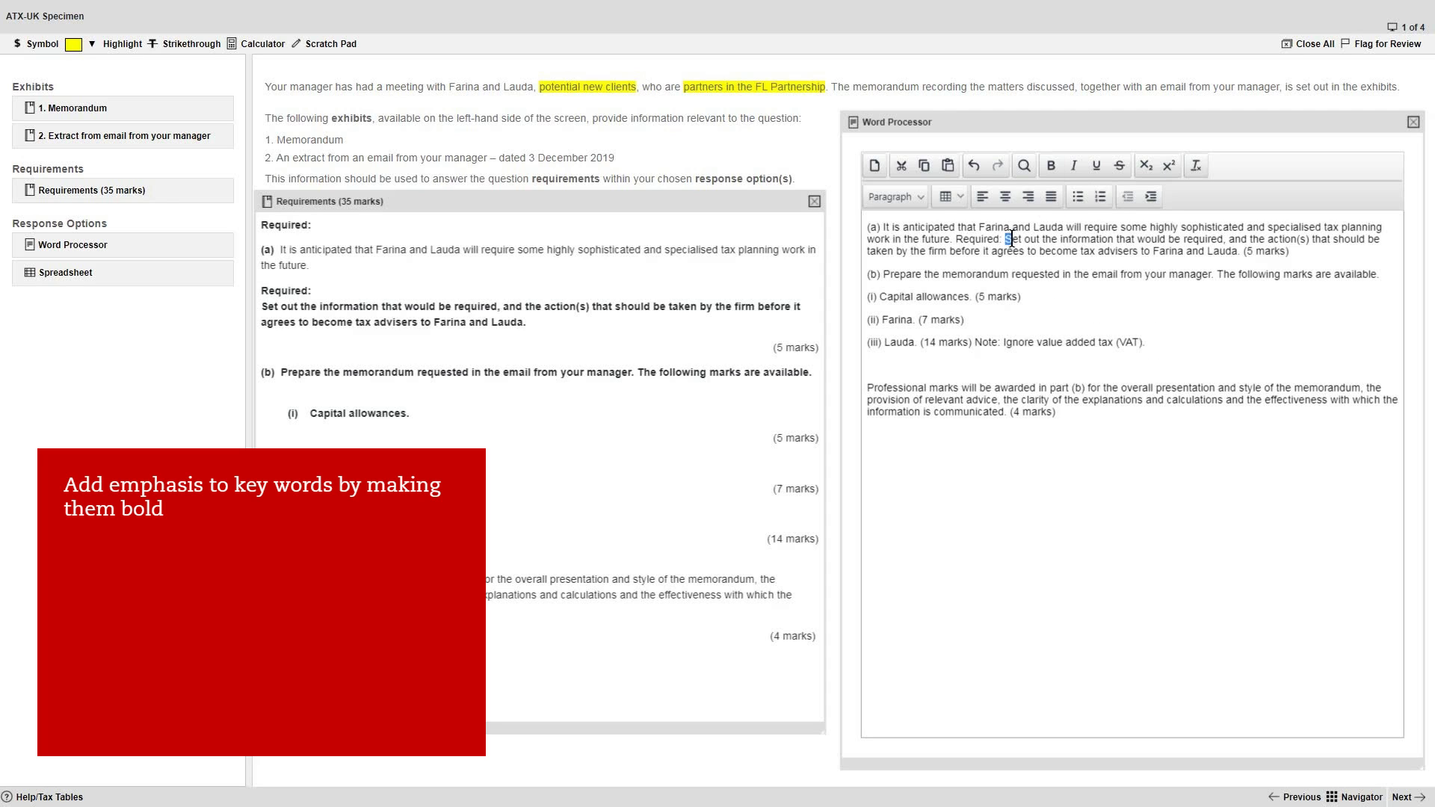
Bold 'Set out the information', 'and the action(s)', 'before it agrees' and the tax advisers phrase in part (a)
left_click_drag(1005, 240, 1113, 240)
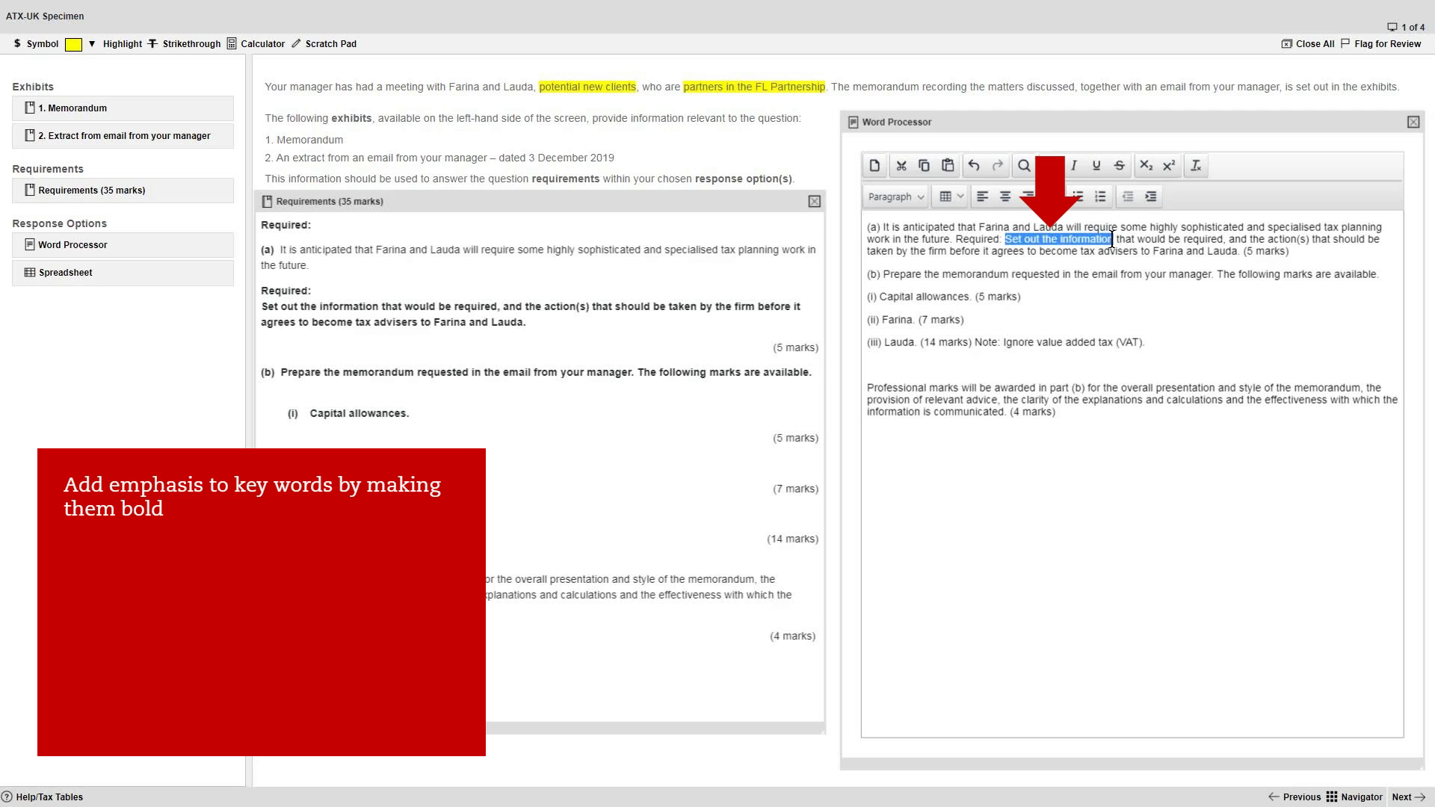
key("ctrl+b")
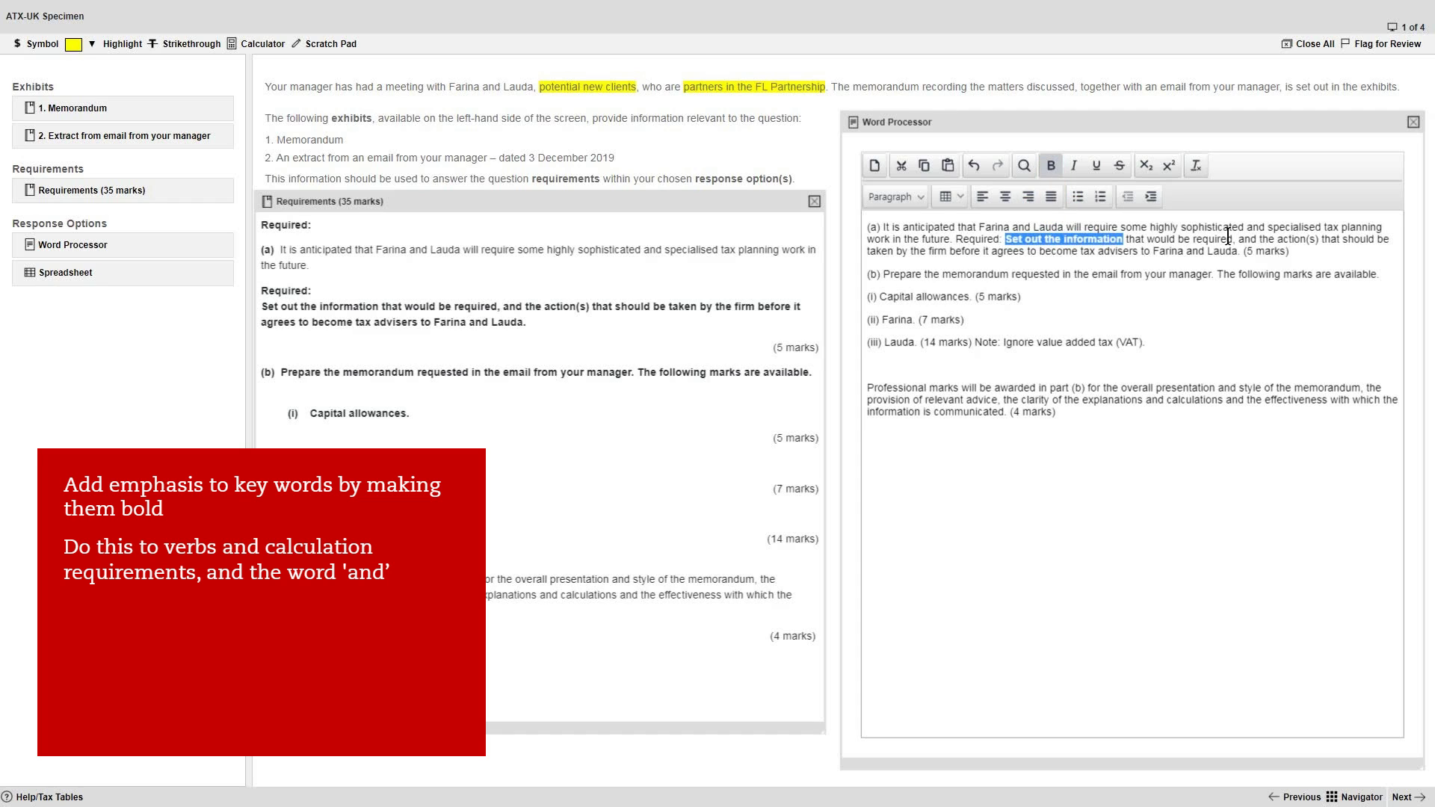
left_click_drag(1239, 239, 1318, 245)
key("ctrl+b")
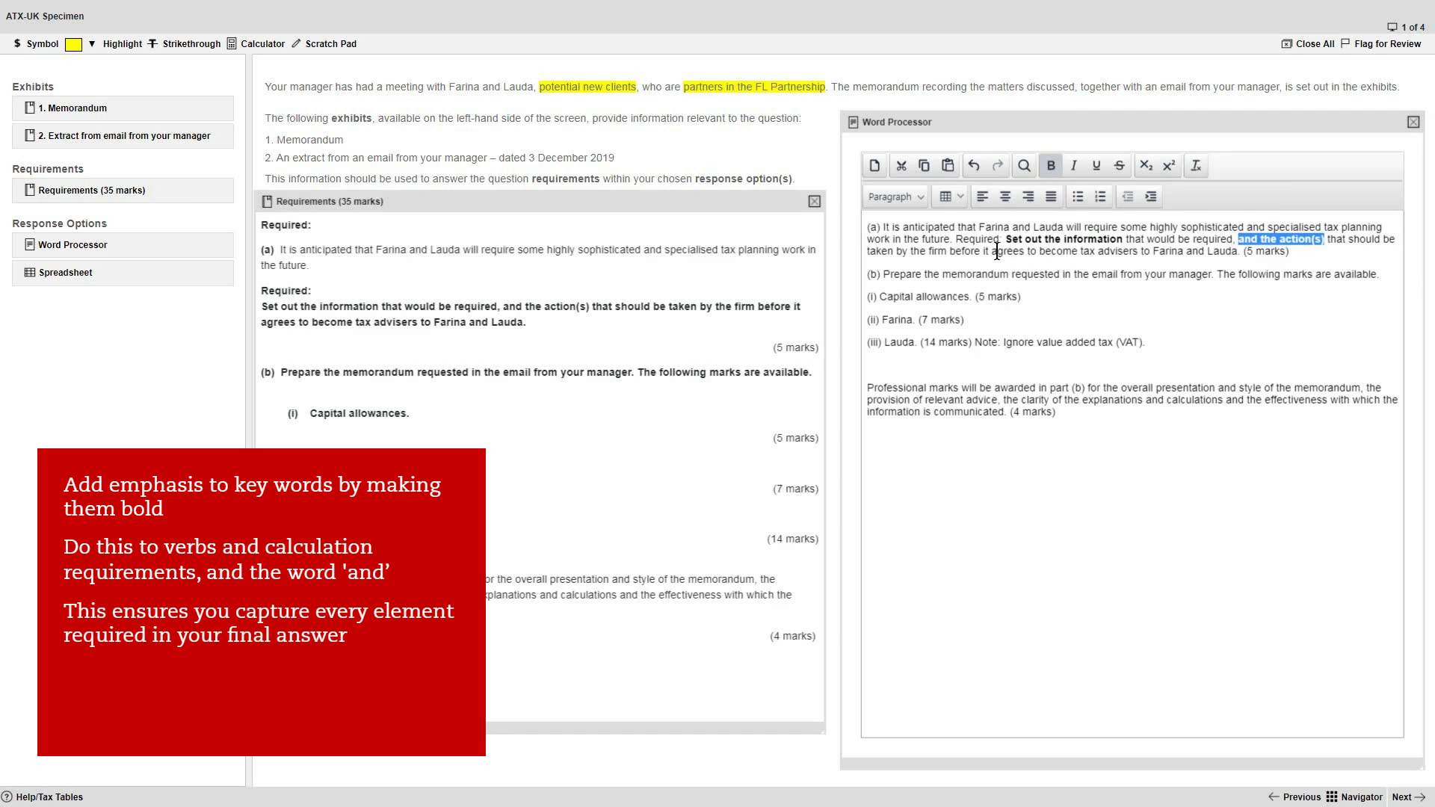
left_click_drag(950, 252, 1024, 257)
key("ctrl+b")
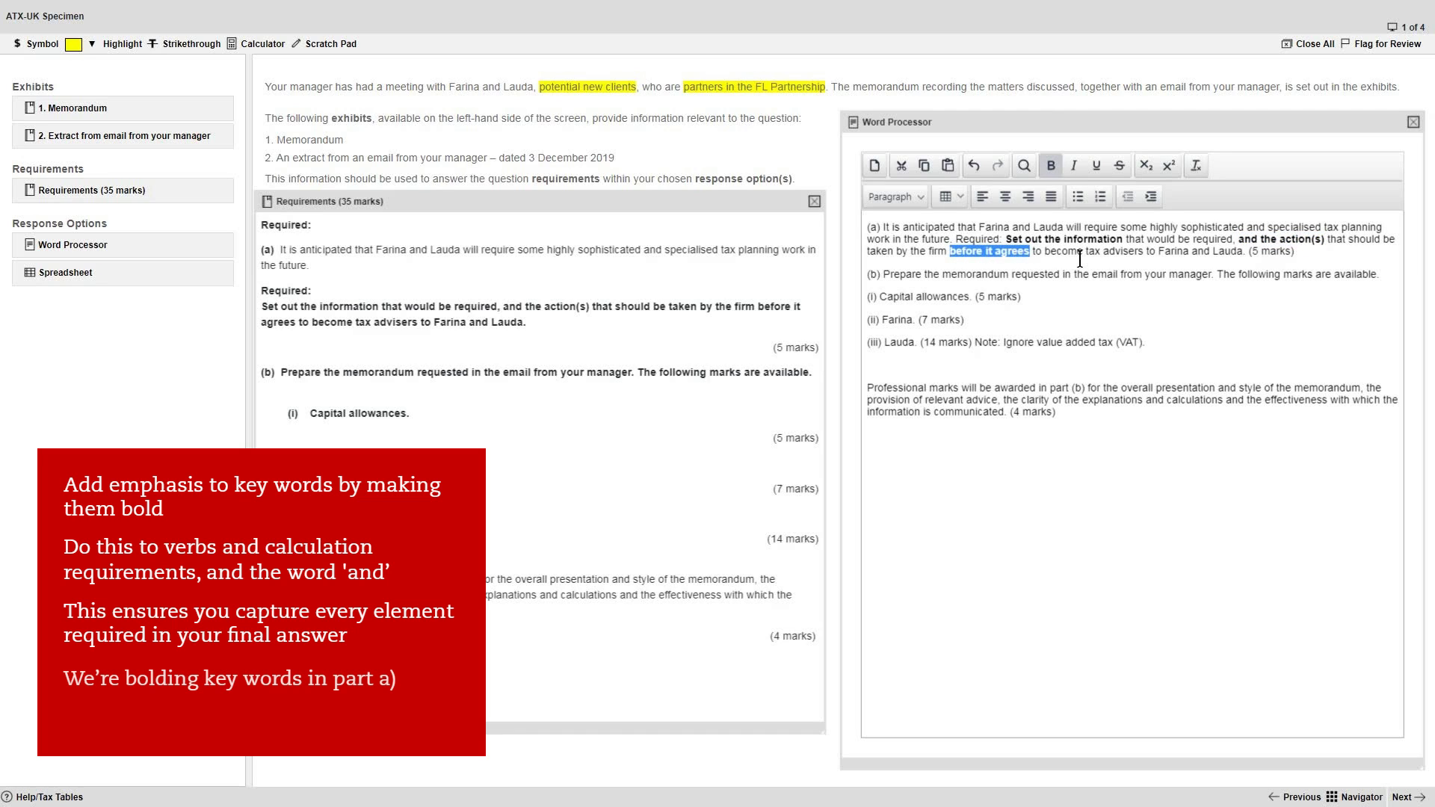
left_click_drag(1086, 253, 1245, 252)
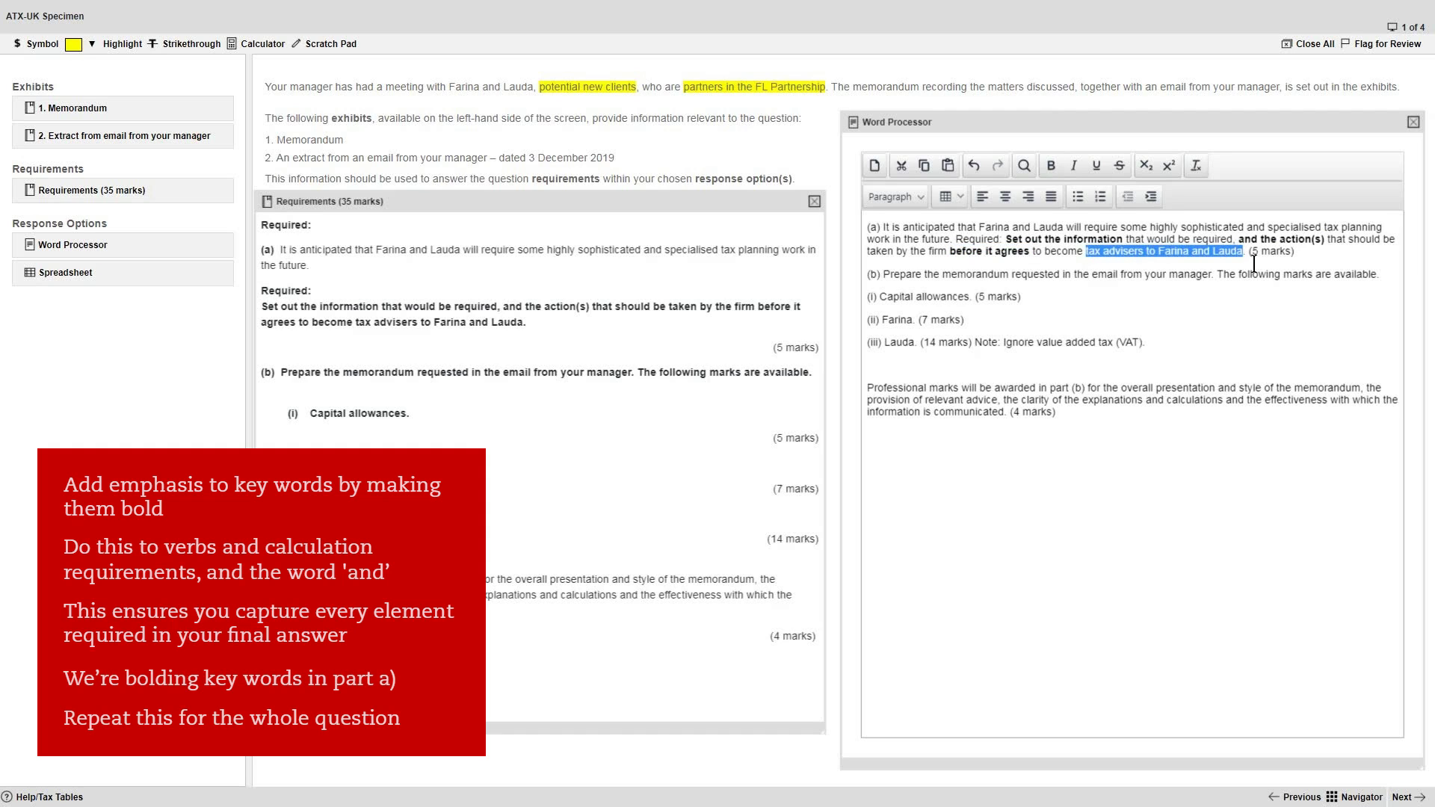
key("ctrl+b")
left_click(1242, 286)
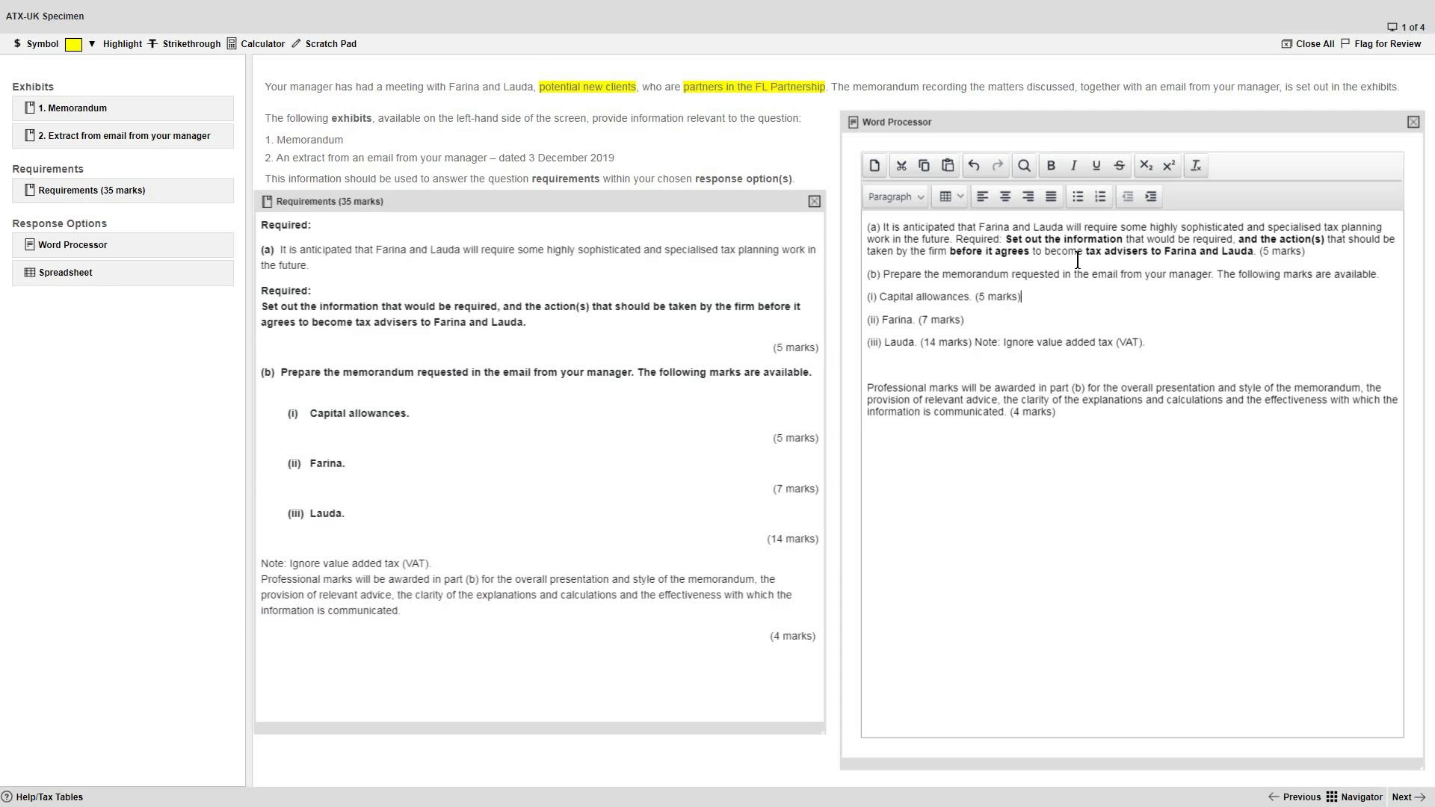
Close the requirements and open the manager's email extract, nudging it up-left
left_click(814, 202)
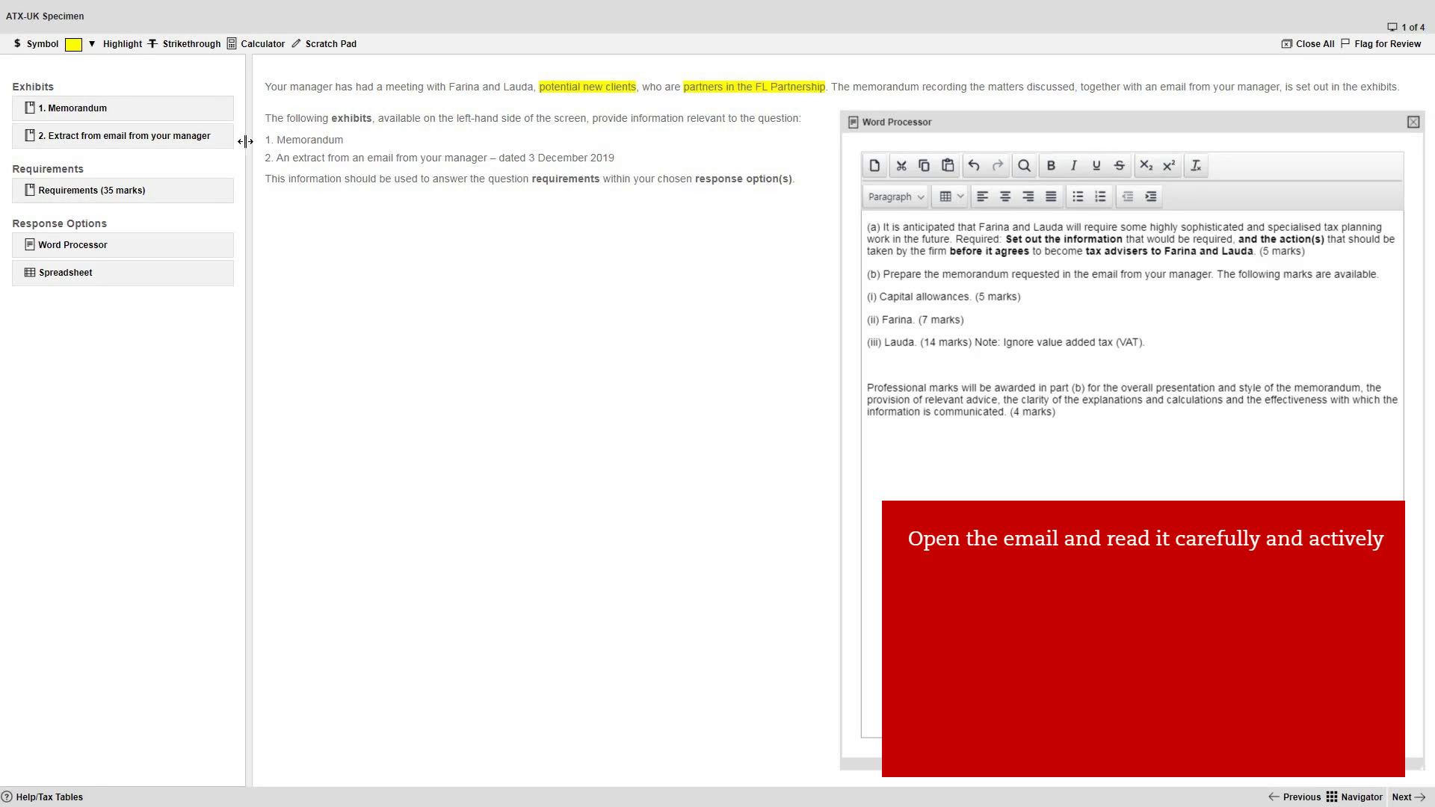
left_click(200, 142)
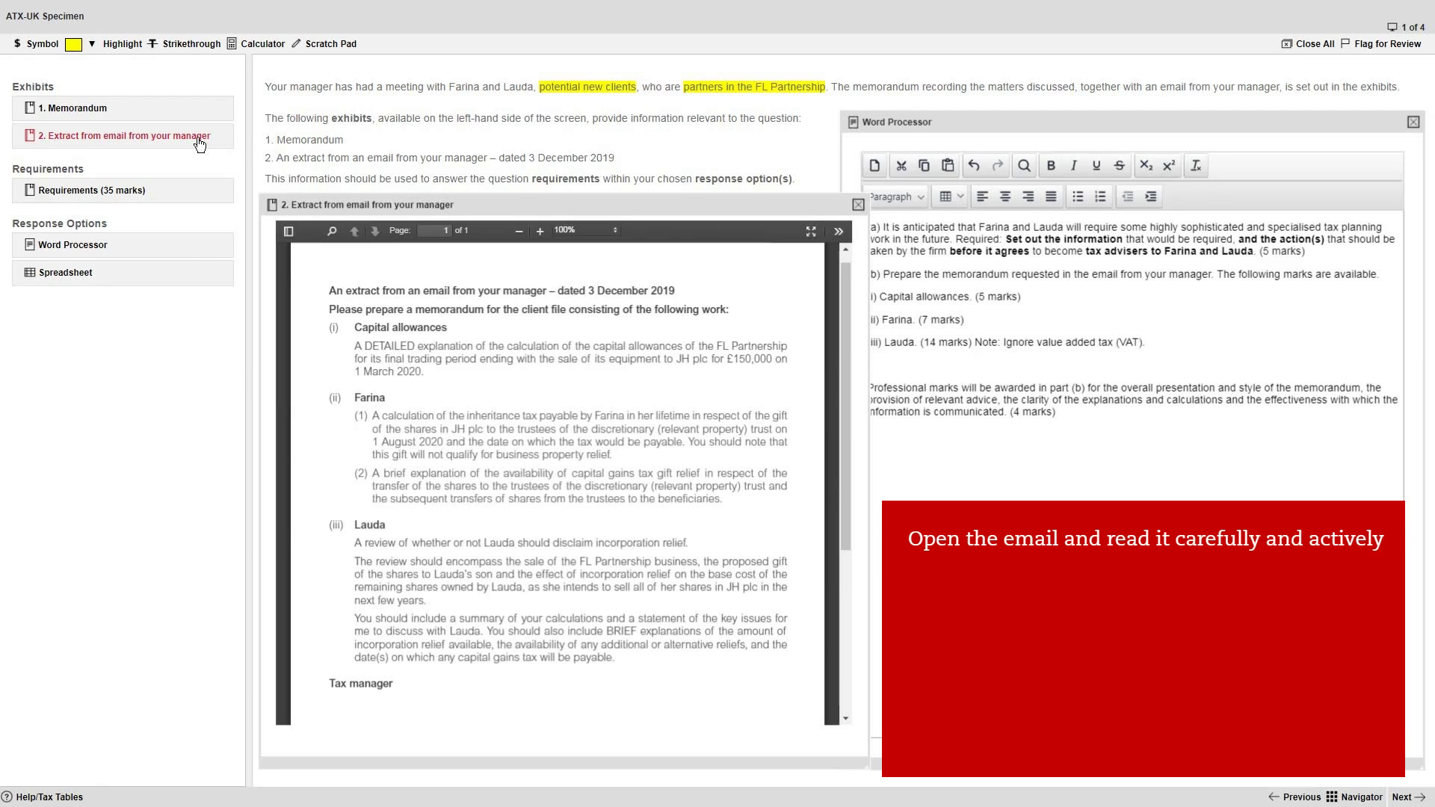
left_click_drag(514, 211, 497, 208)
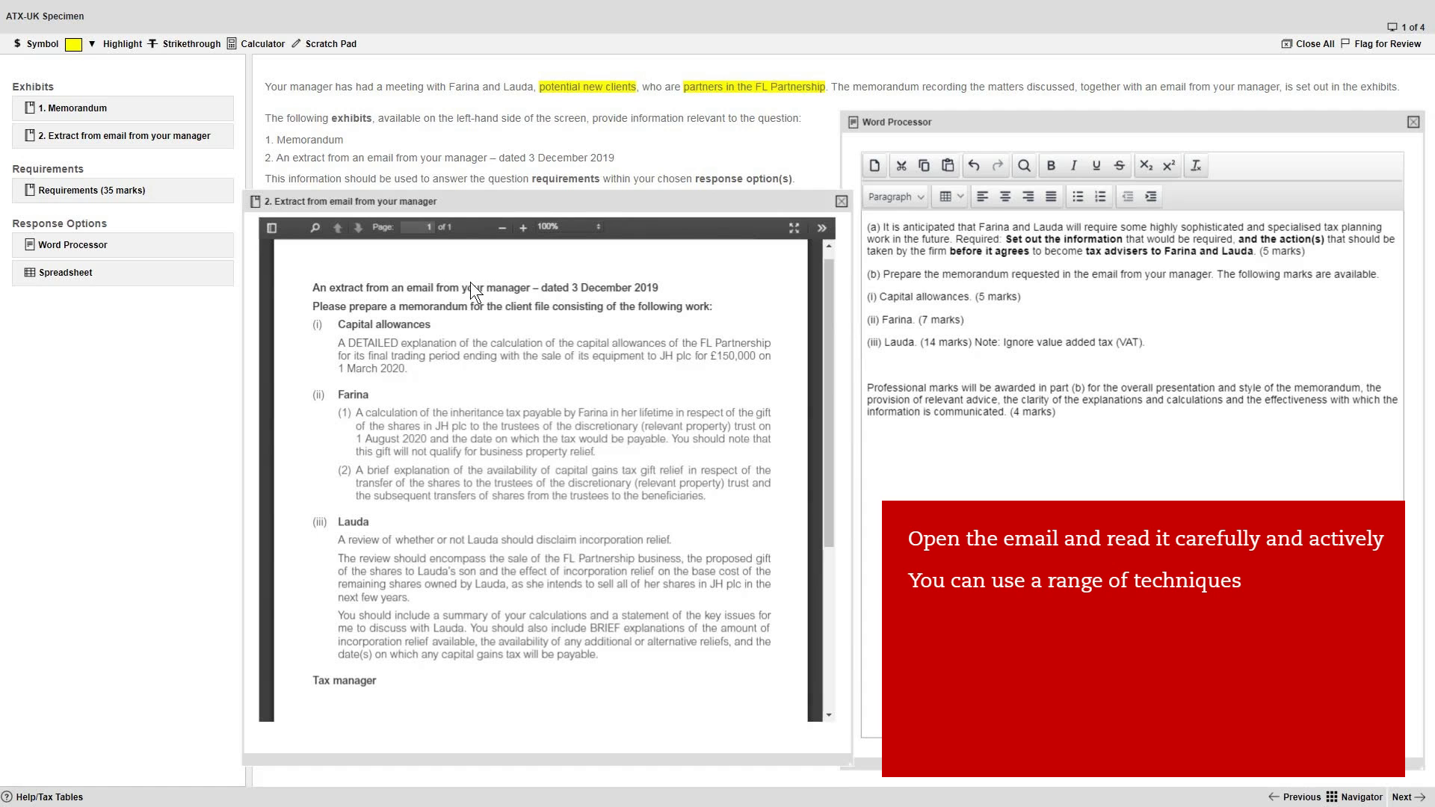
Highlight the Capital allowances heading yellow, Farina green and Lauda pink in the email
left_click_drag(345, 324, 431, 325)
left_click(123, 44)
left_click_drag(340, 394, 368, 395)
left_click(91, 44)
left_click(185, 79)
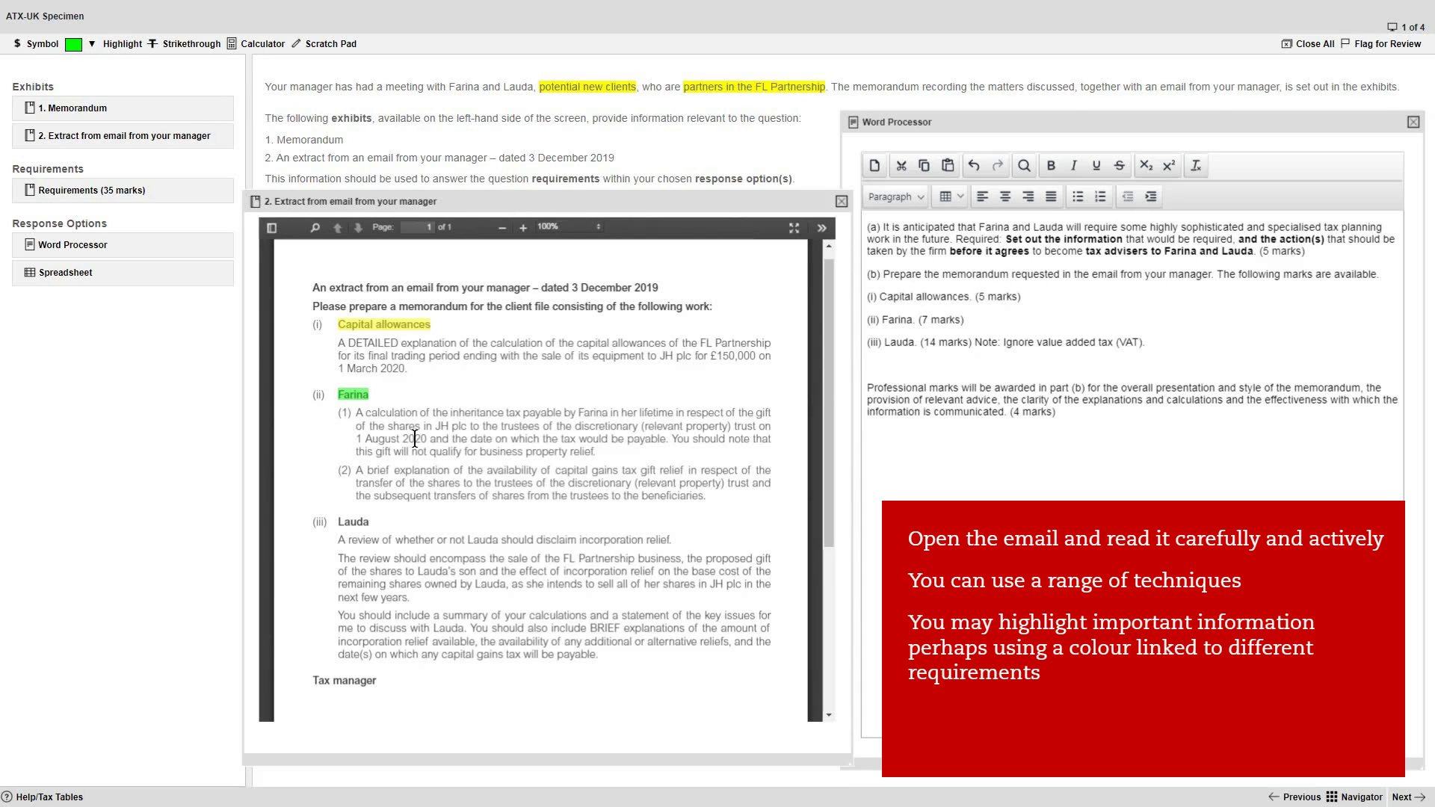
left_click_drag(338, 521, 369, 522)
left_click(92, 44)
left_click(205, 70)
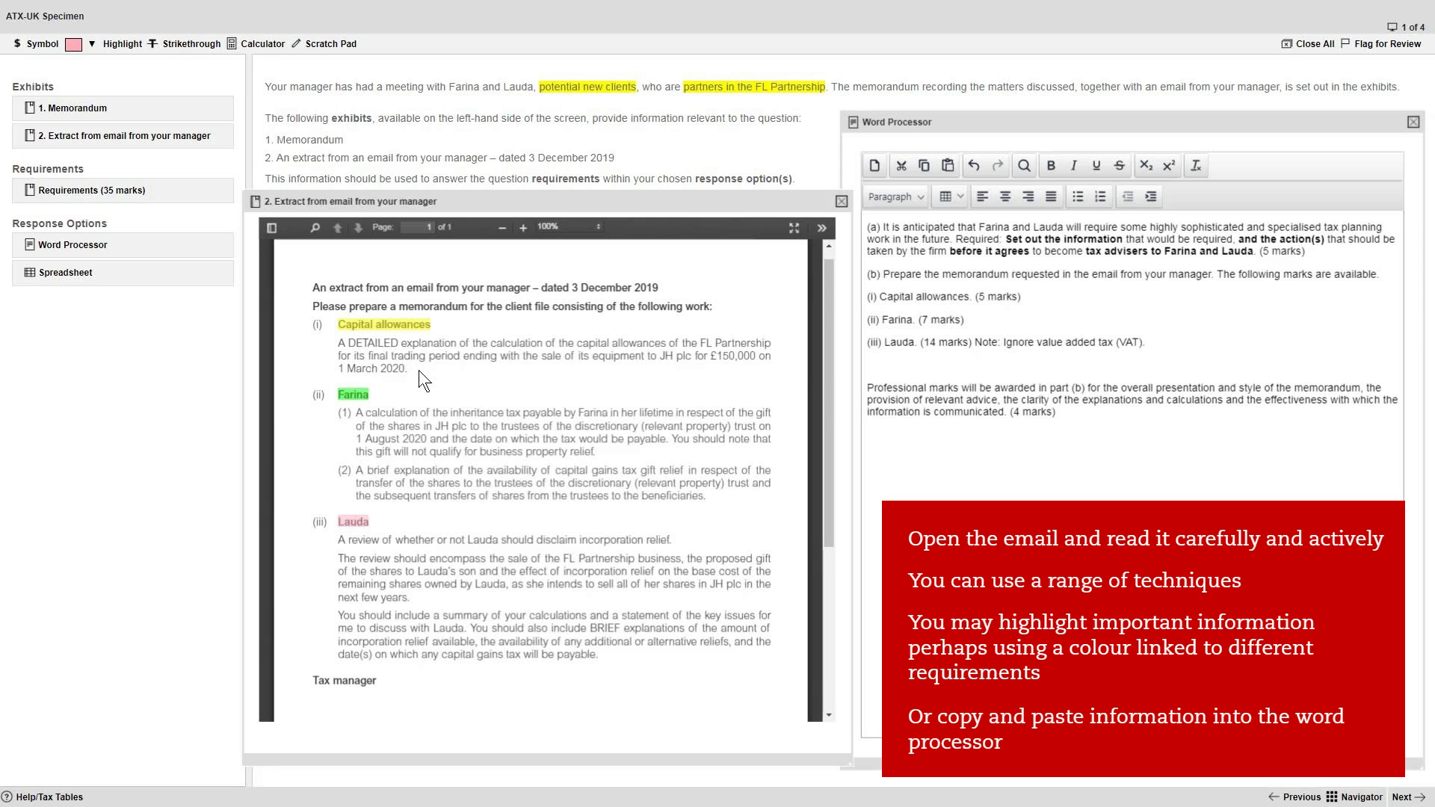
Paste the email's capital allowances explanation paragraph under part (i) of the answer
left_click_drag(406, 368, 339, 346)
key("ctrl+c")
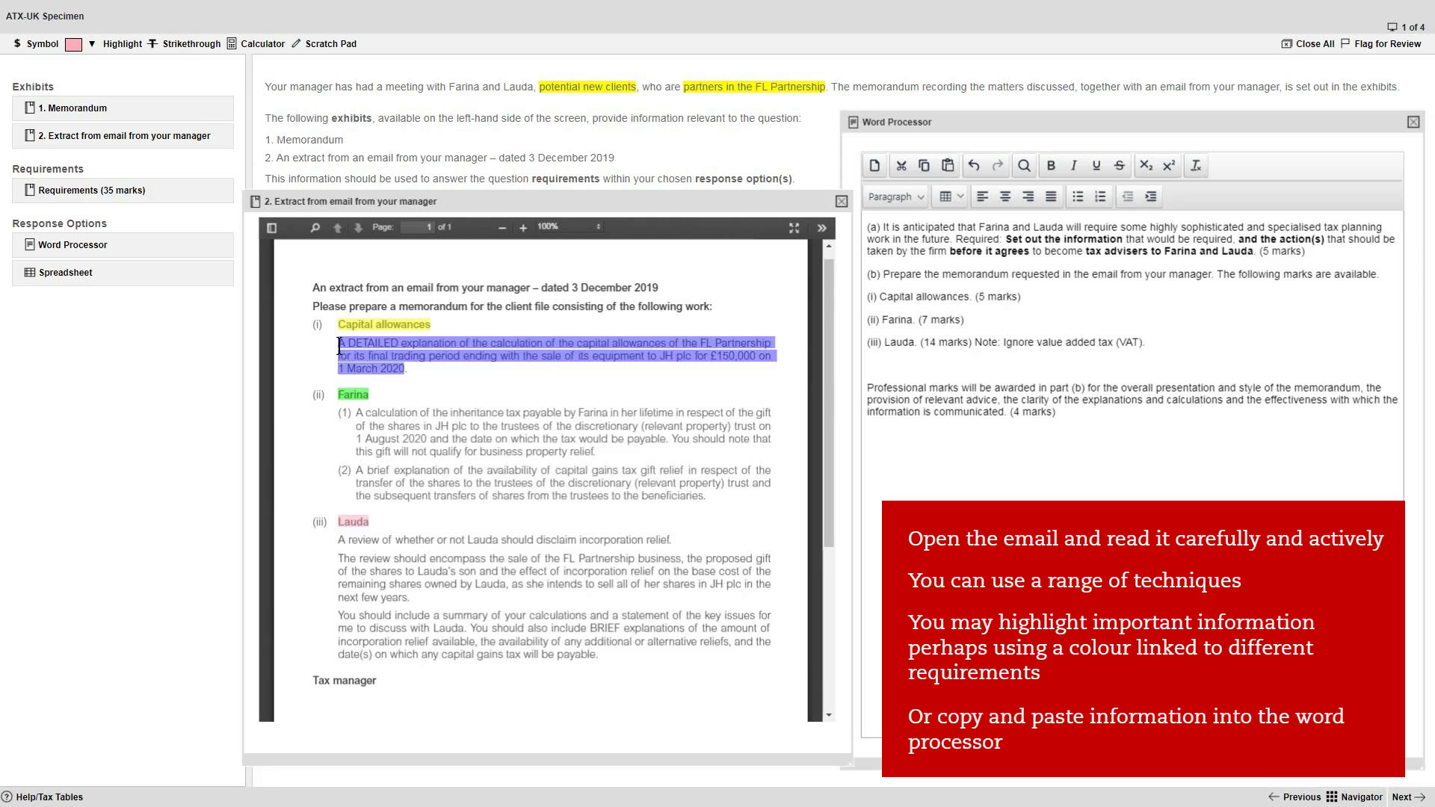
left_click(1029, 296)
key("Return")
key("ctrl+v")
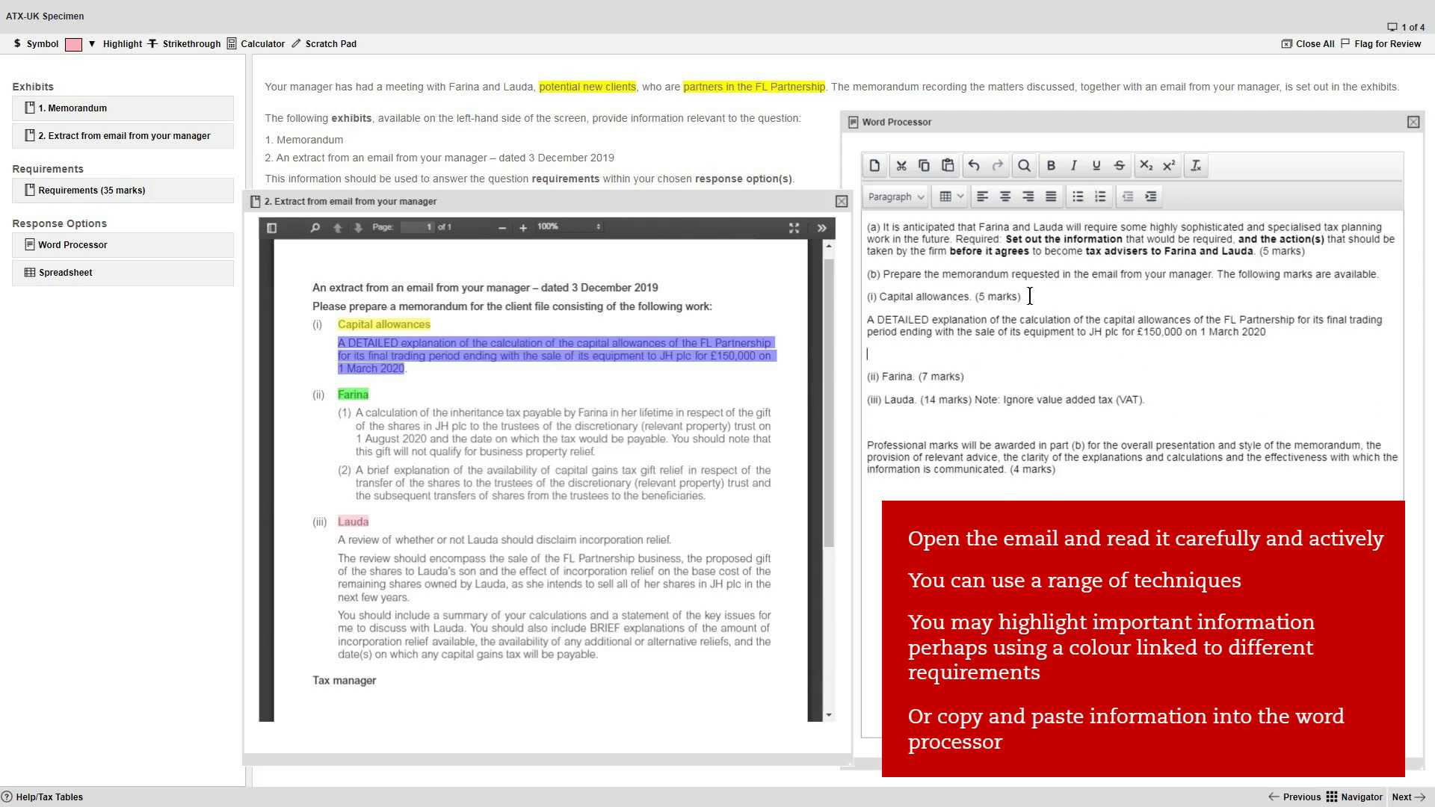
key("Return")
key("Return")
left_click(561, 401)
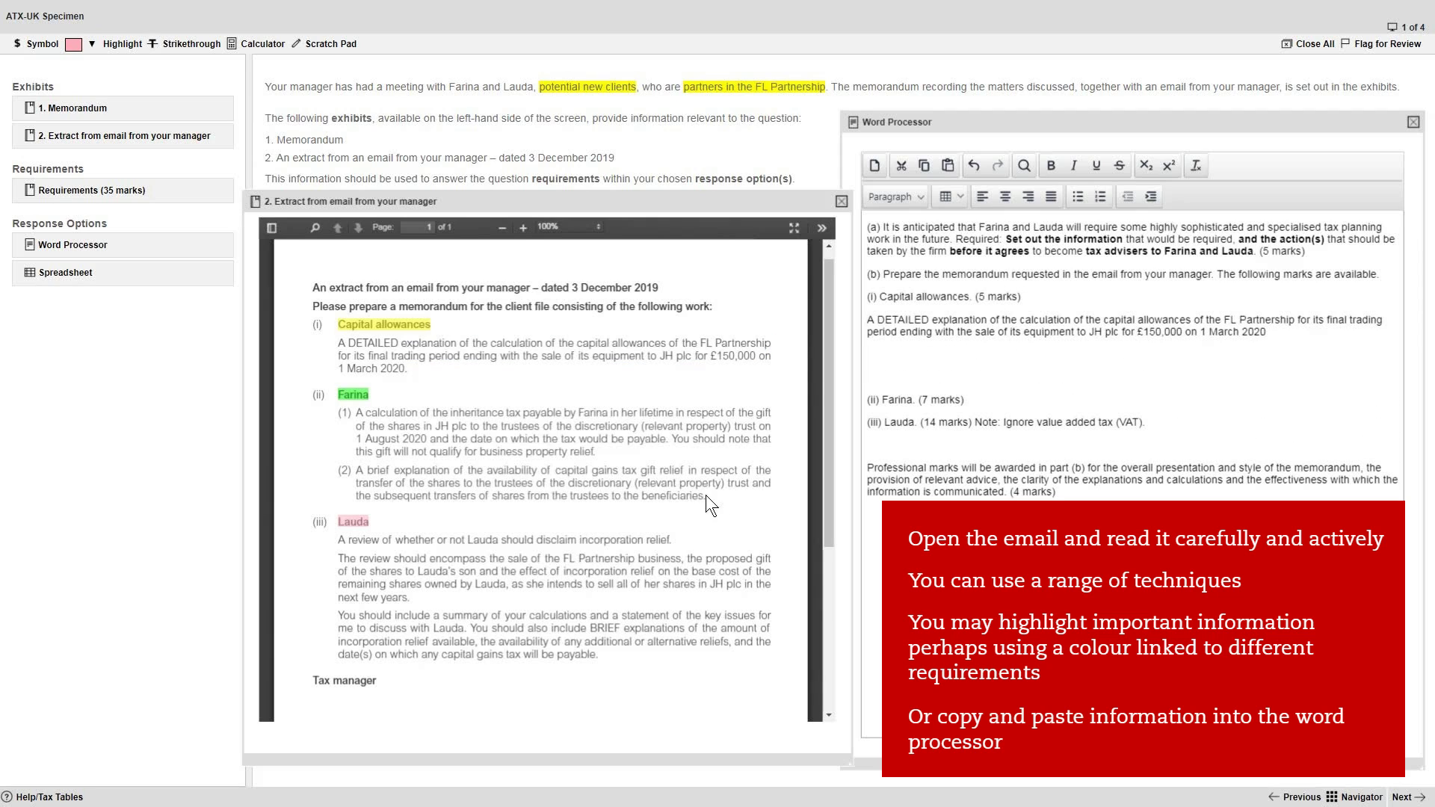
left_click_drag(338, 412, 701, 497)
left_click(978, 401)
key("Return")
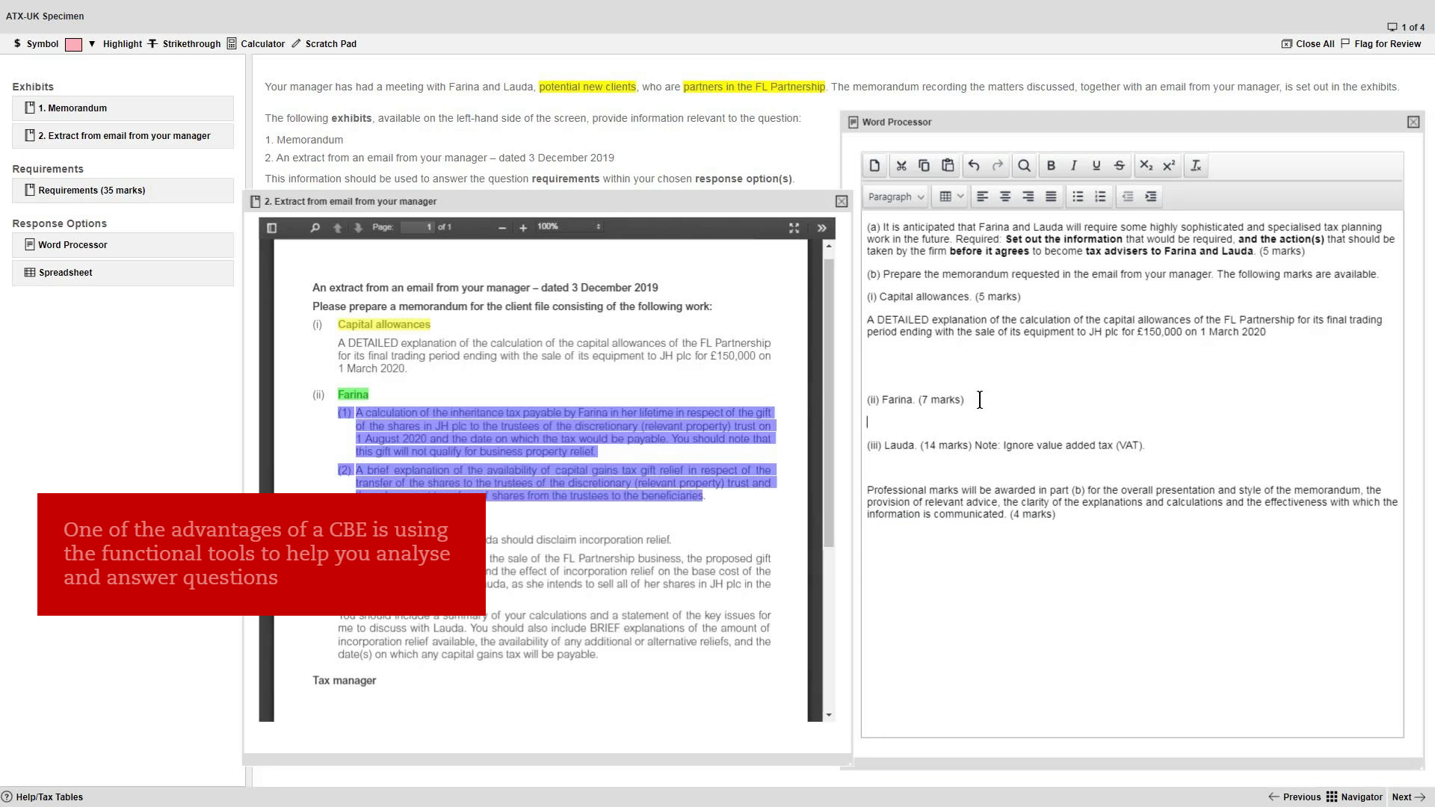
type("(1)A calculation of the inheritance tax payable by Farina in her lifetime in respect of the gift of the shares in JH plc to the trustees of the discretionary (relevant property) trust on 1 August 2020 and the date on which the tax would be payable. You should note that this gift will not qualify for business property relief.(2)A brief explanation of the availability of capital gains tax gift relief in respect of the transfer of the shares to the trustees of the discretionary (relevant property) trust and the subsequent transfers of shares from the trustees to the beneficiaries")
key("Return")
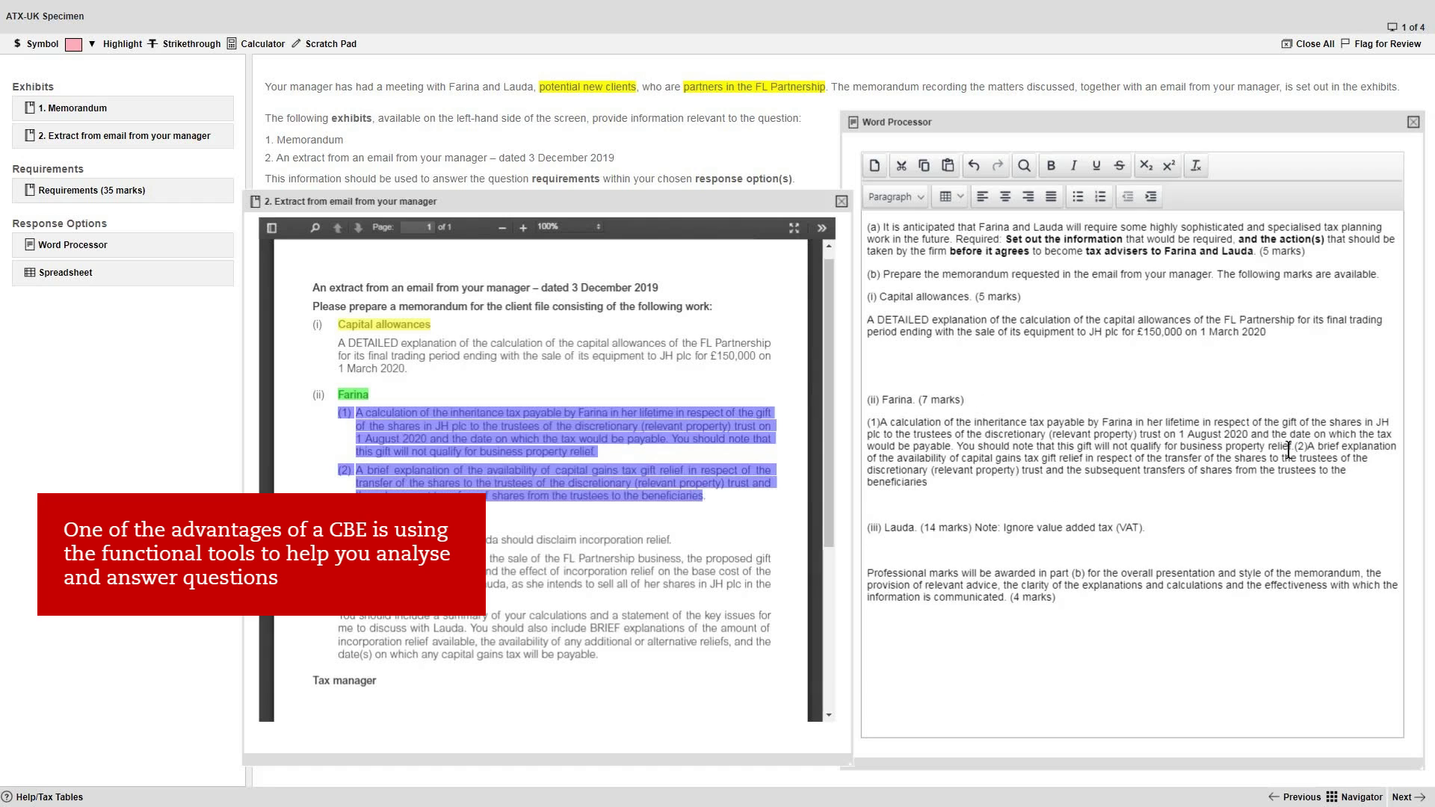
left_click(1297, 447)
key("Return")
Paste the Lauda disclaim-incorporation-relief review sentence under part (iii)
left_click(507, 562)
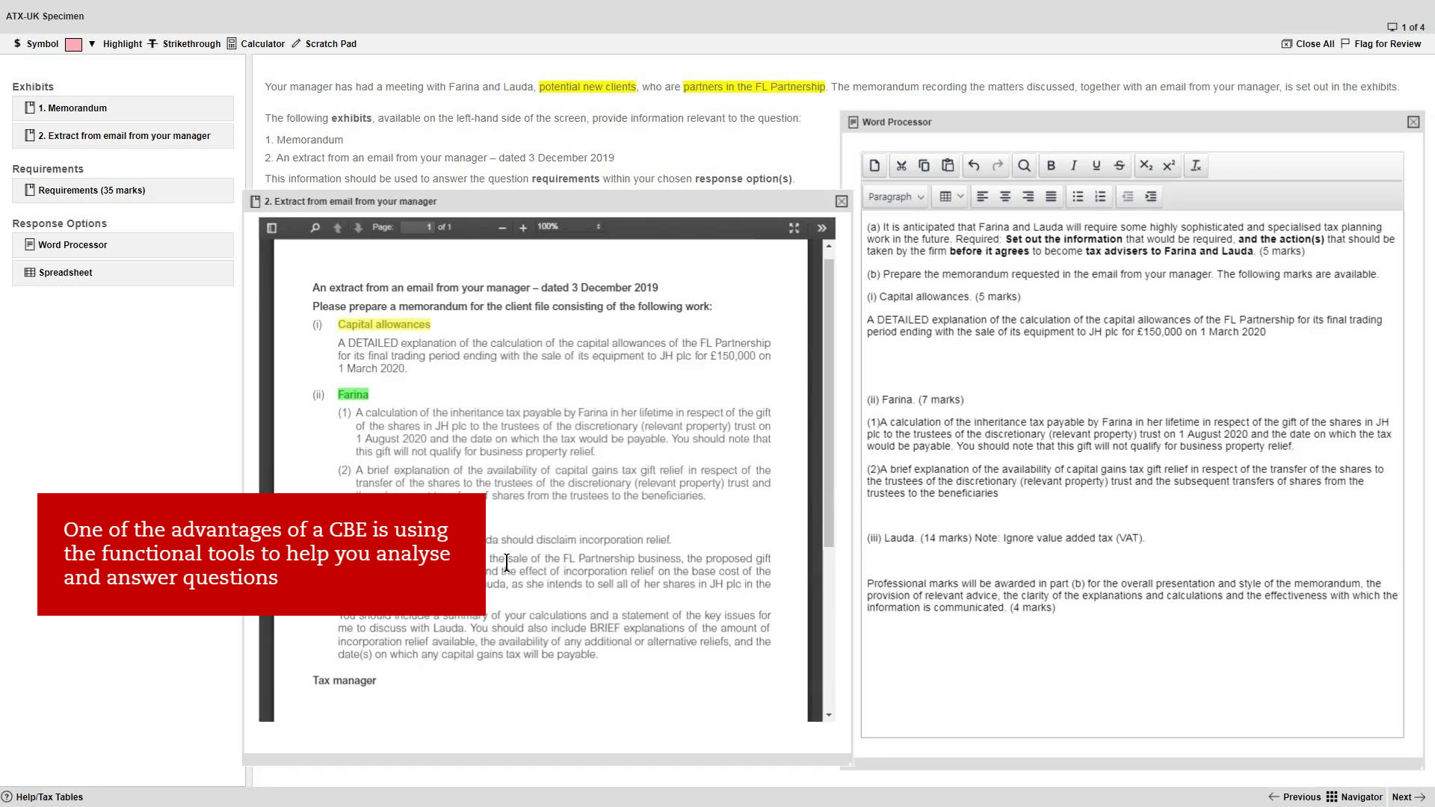
left_click_drag(479, 540, 671, 539)
key("ctrl+c")
left_click(1155, 538)
key("Return")
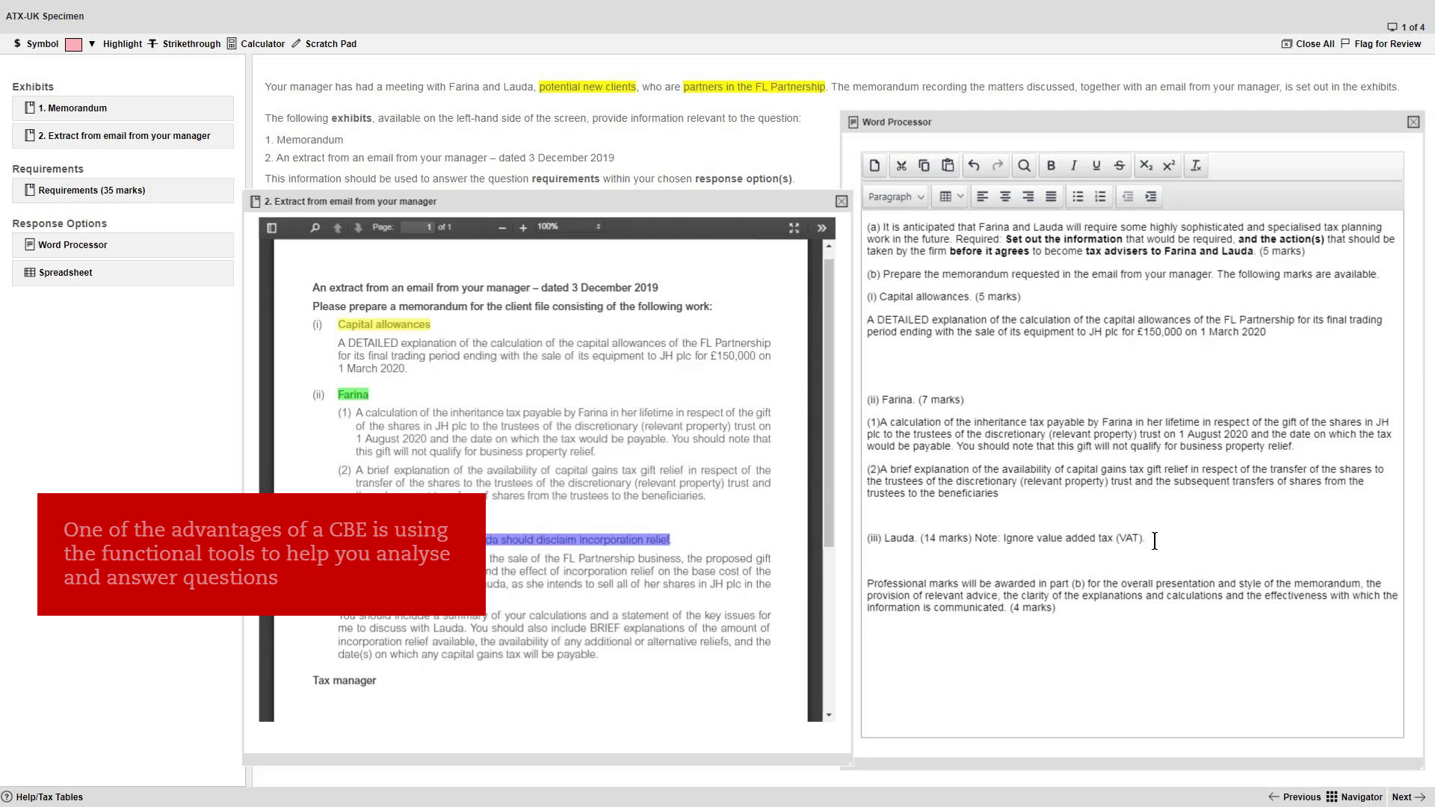
key("ctrl+v")
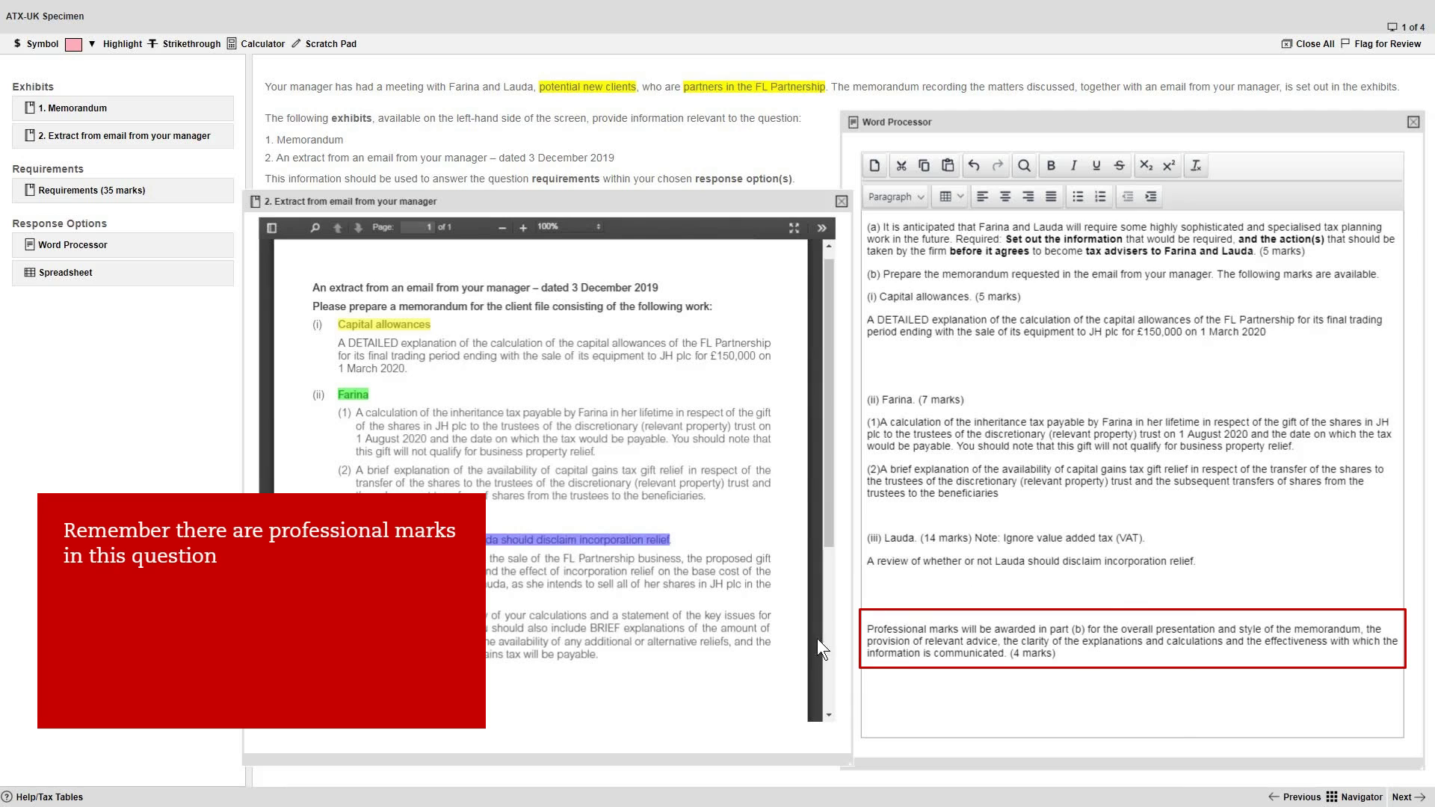
left_click(800, 641)
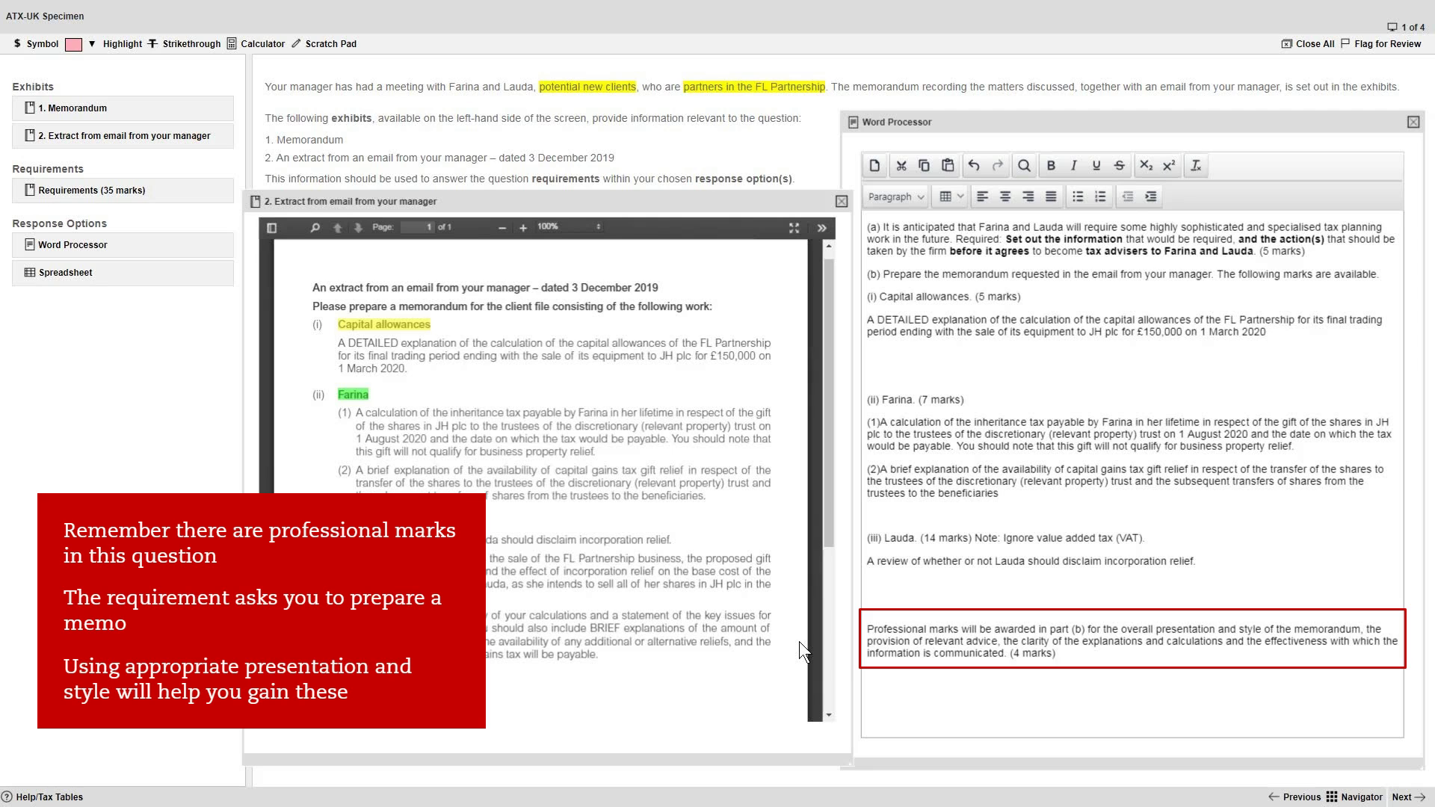
Add a bold 'Inheritance tax' subheading below Farina's item (1)
left_click(1304, 448)
key("Return")
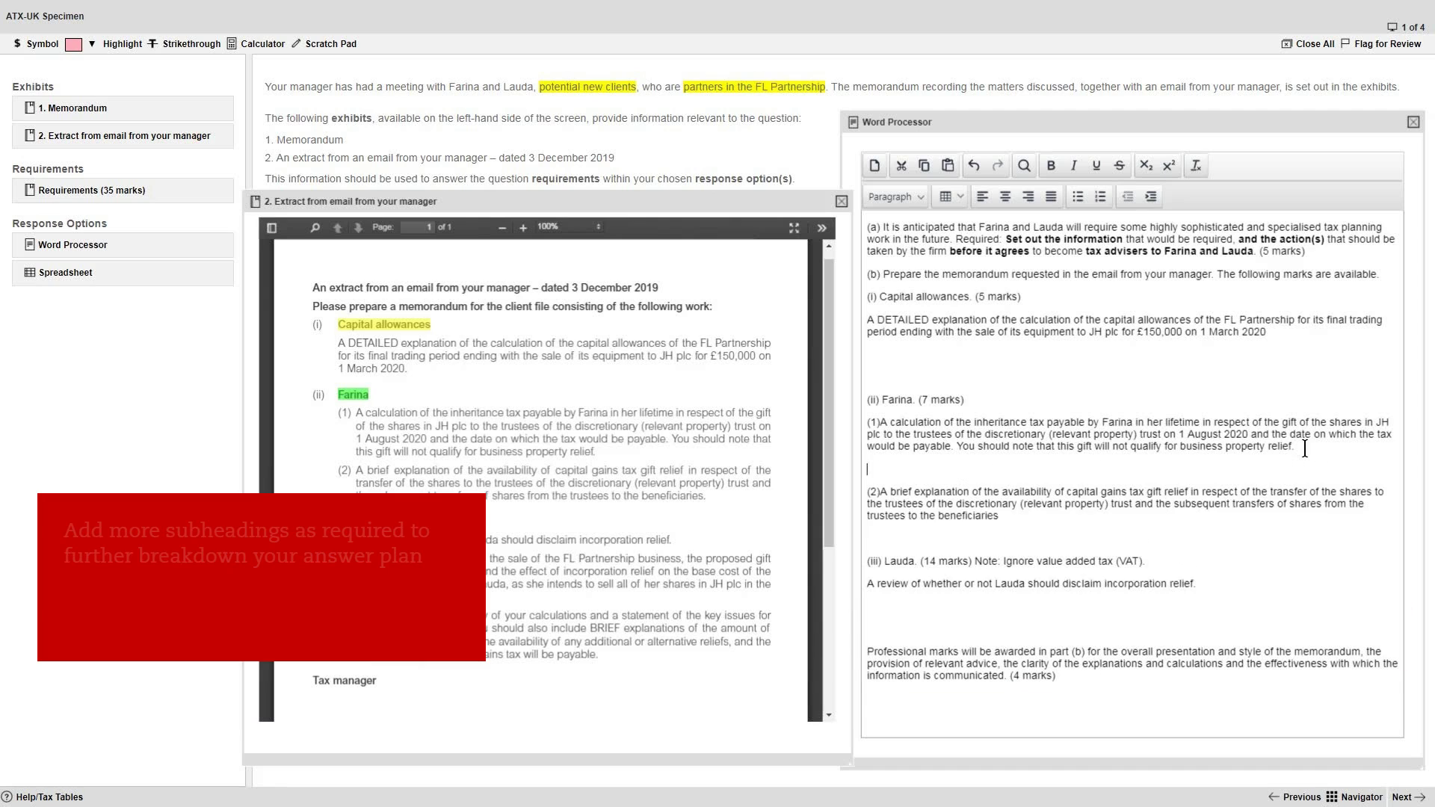
type("Inheritance tax")
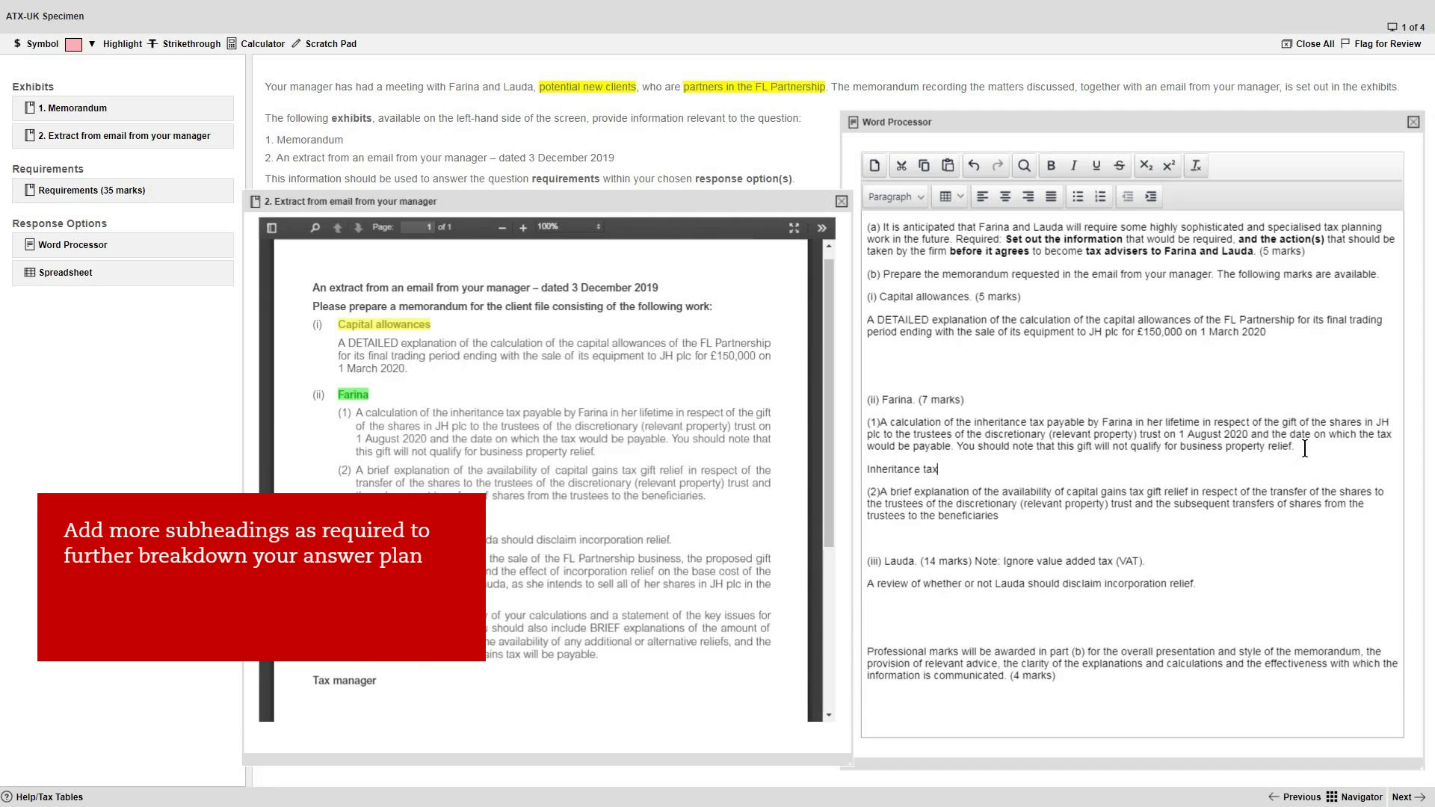
left_click_drag(954, 469, 862, 472)
key("ctrl+b")
key("End")
key("Return")
Add a bold 'Capital Gains Tax' subheading below item (2), followed by a new line
left_click(901, 551)
type("Capital Gains Tax")
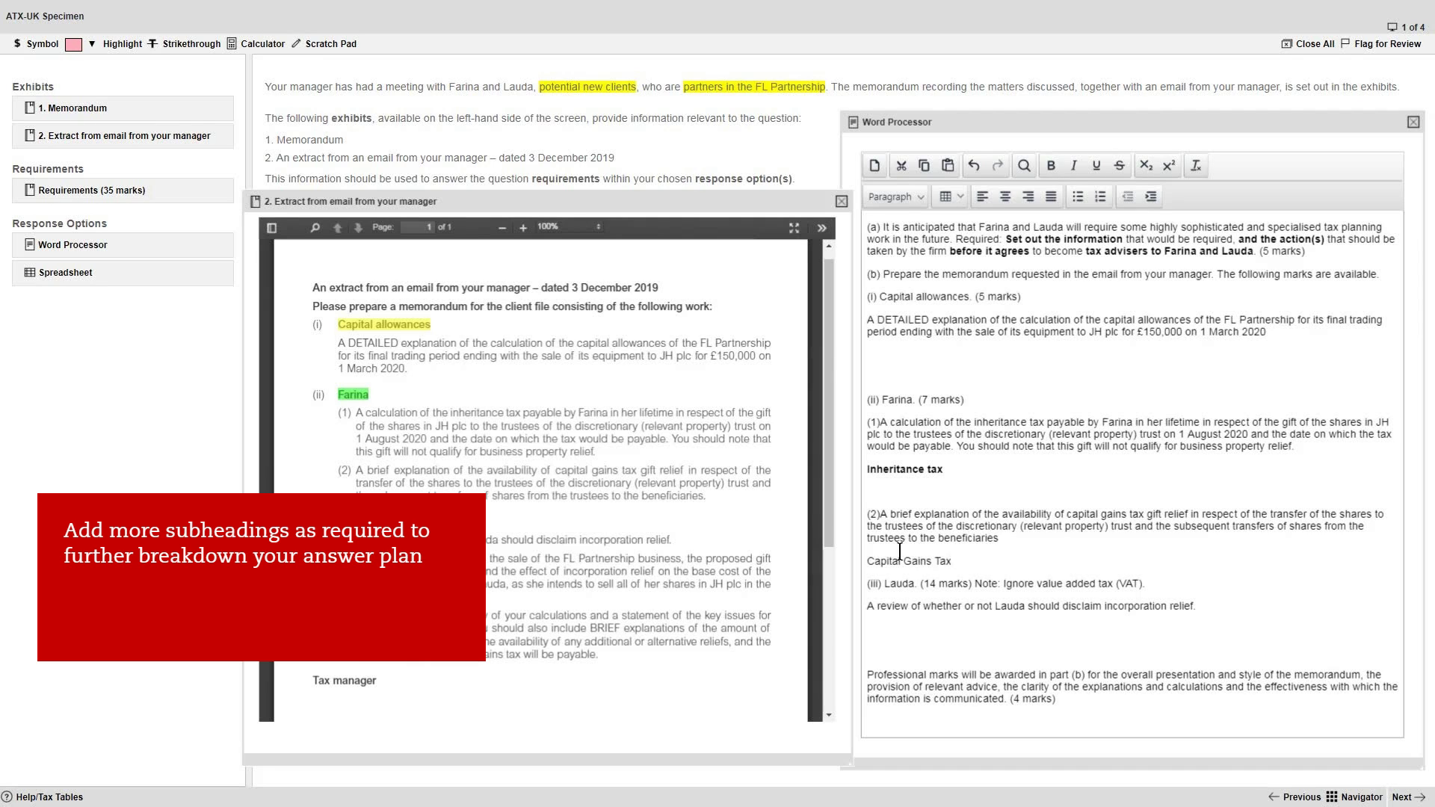
left_click_drag(959, 560, 865, 560)
key("ctrl+b")
left_click(985, 560)
key("Return")
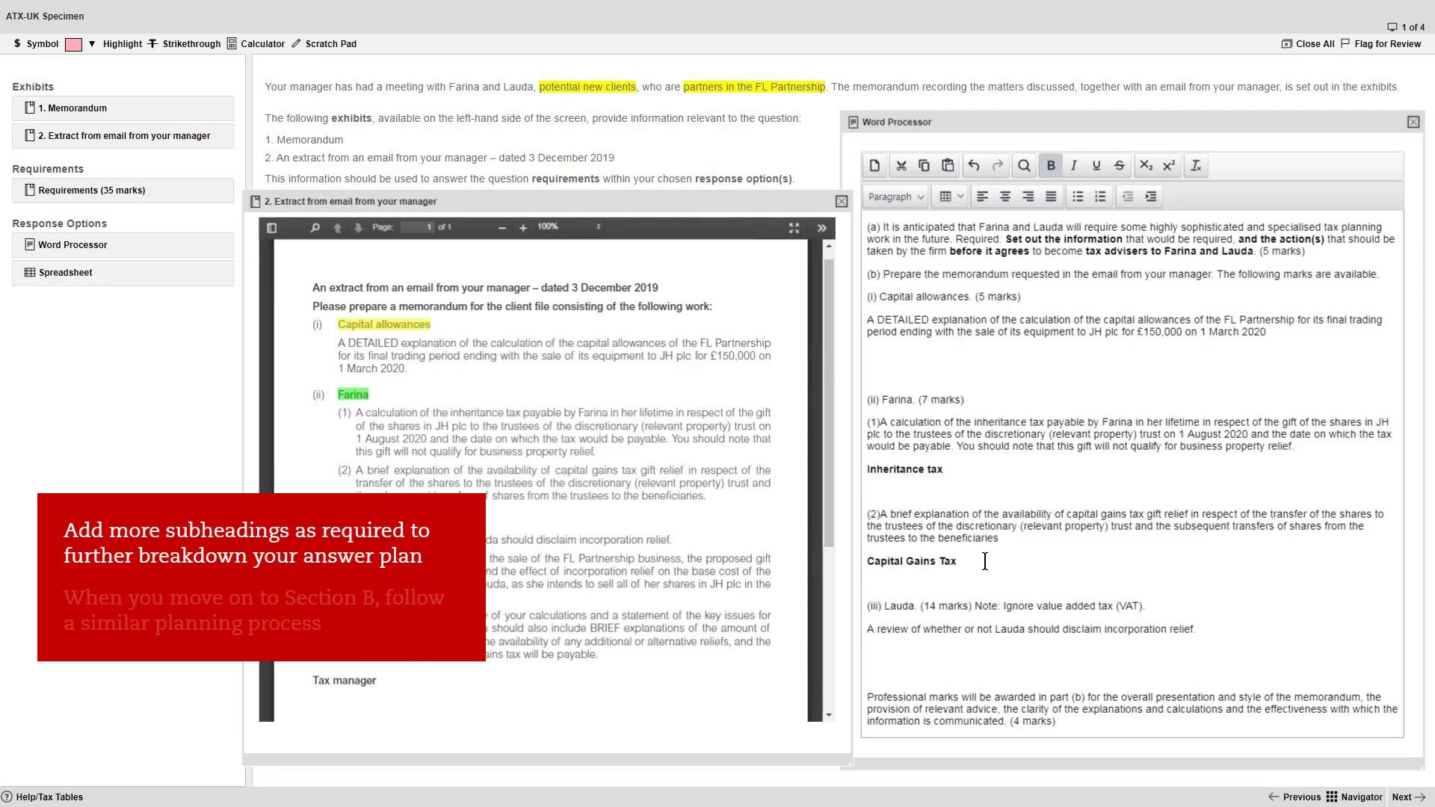